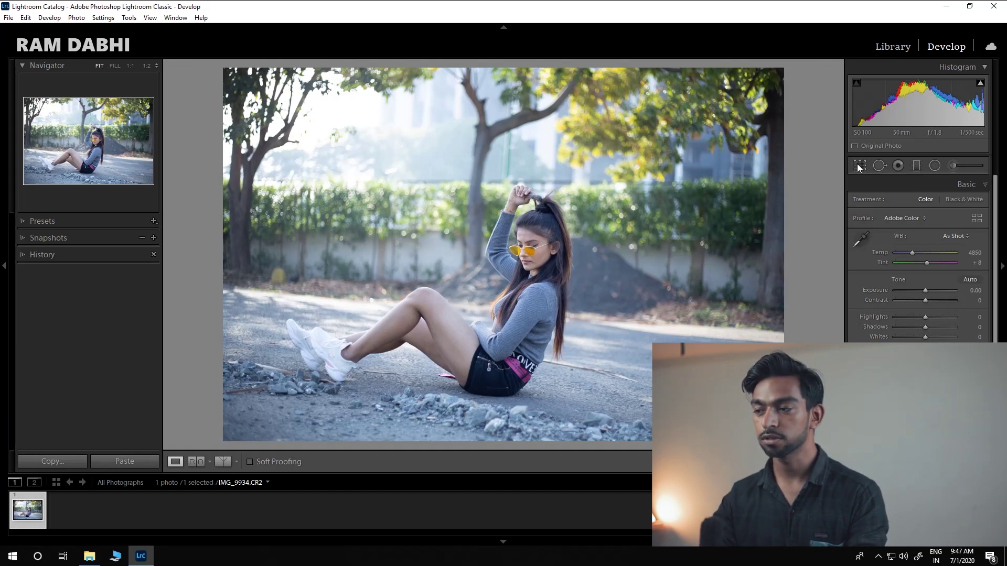
# Enter crop mode and try the As Shot and Original aspects before settling on Custom.
pyautogui.click(860, 167)
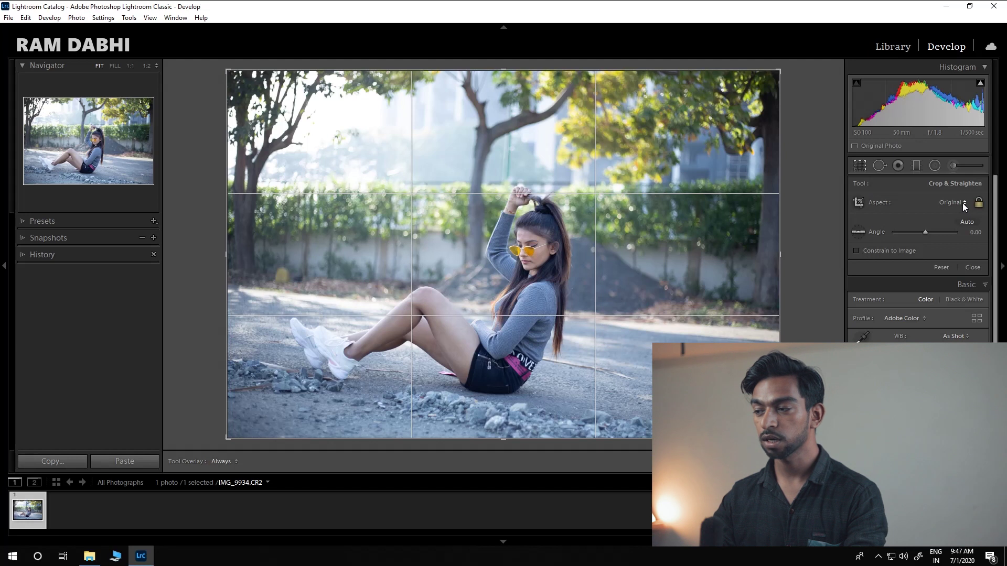
pyautogui.click(963, 205)
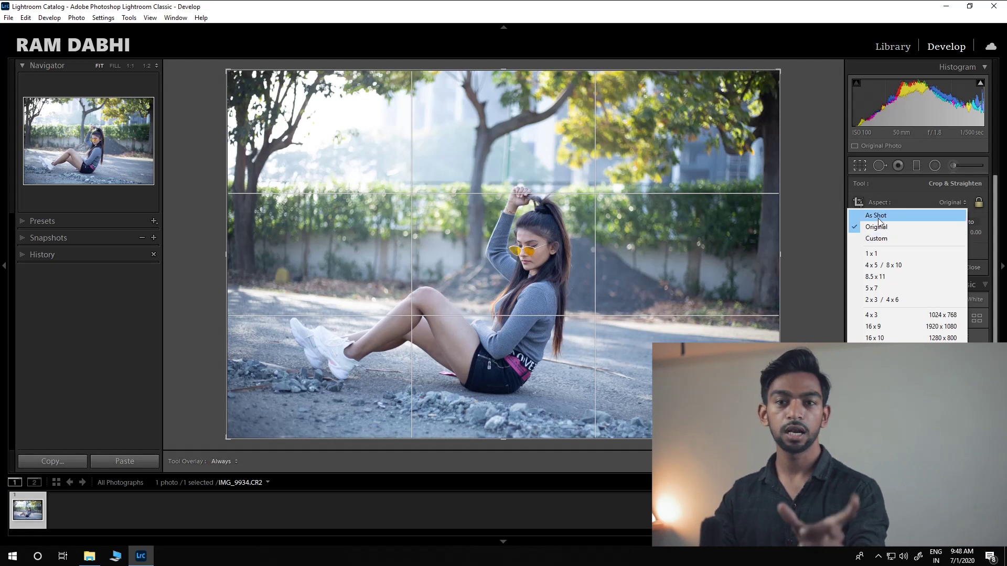
pyautogui.click(878, 218)
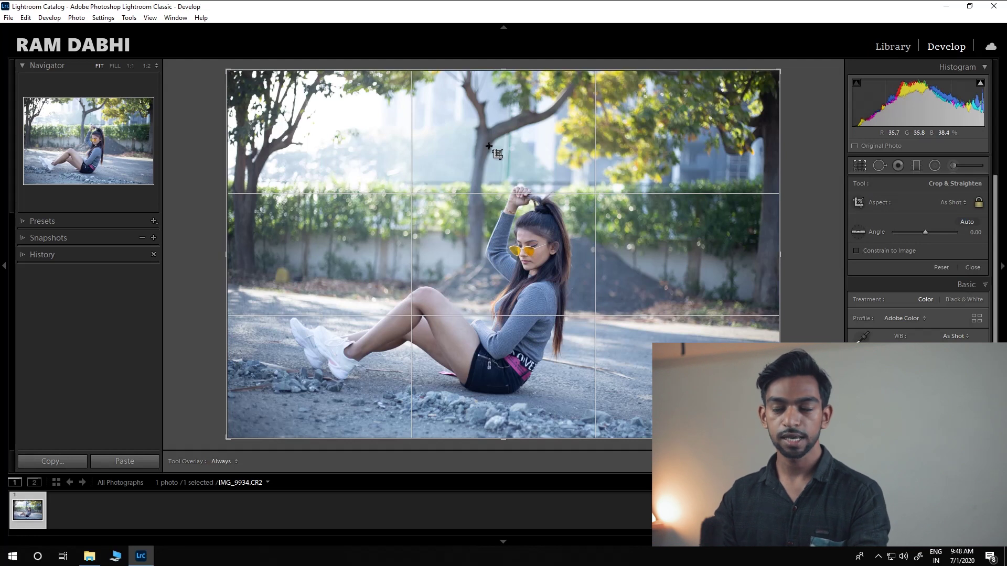
pyautogui.moveTo(945, 110)
pyautogui.click(953, 202)
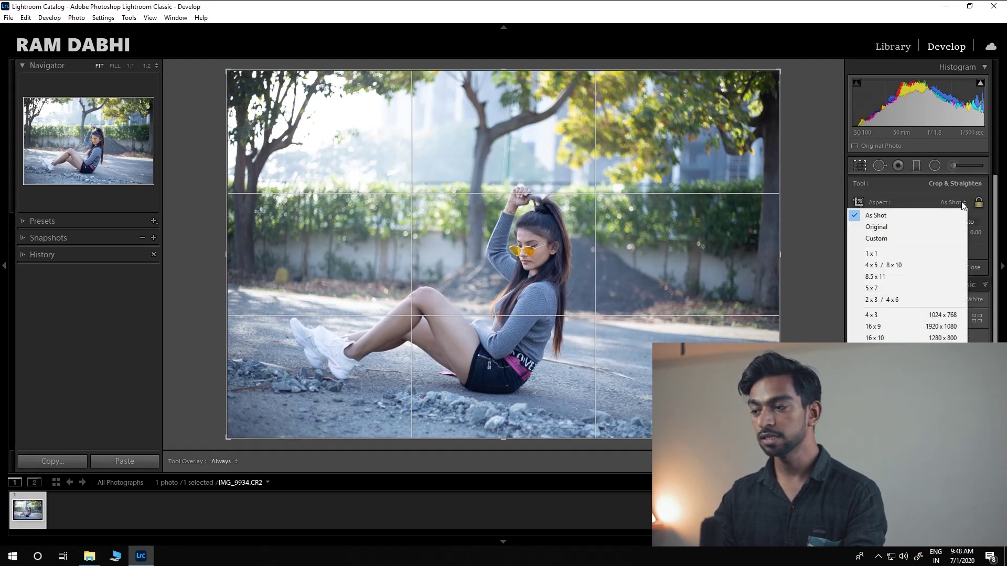
pyautogui.click(868, 226)
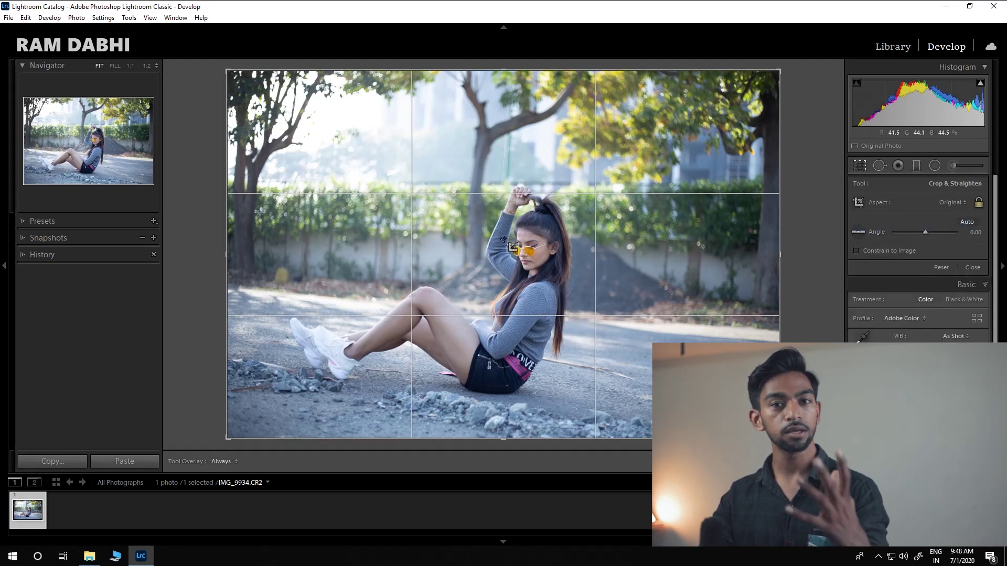
pyautogui.click(953, 203)
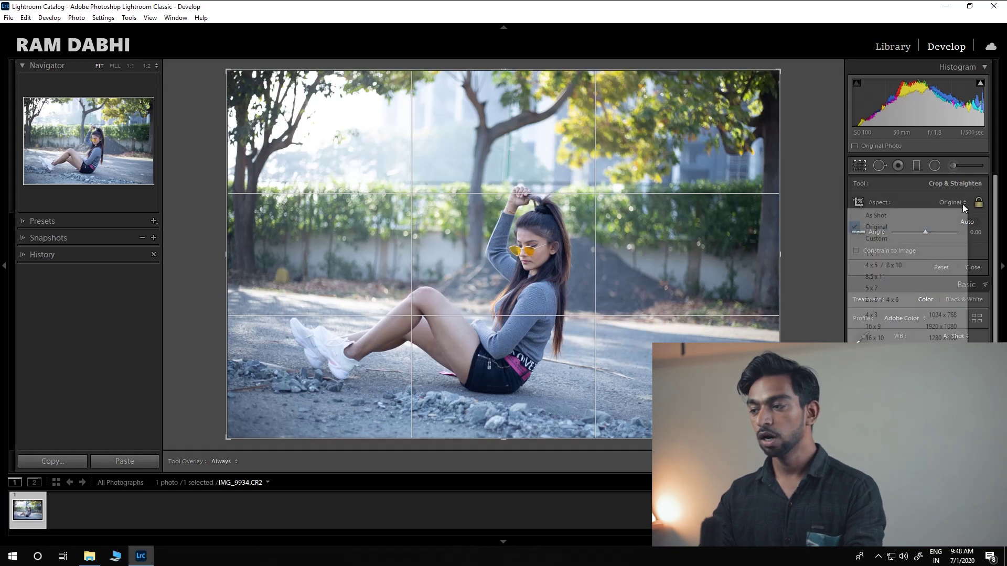
pyautogui.click(875, 239)
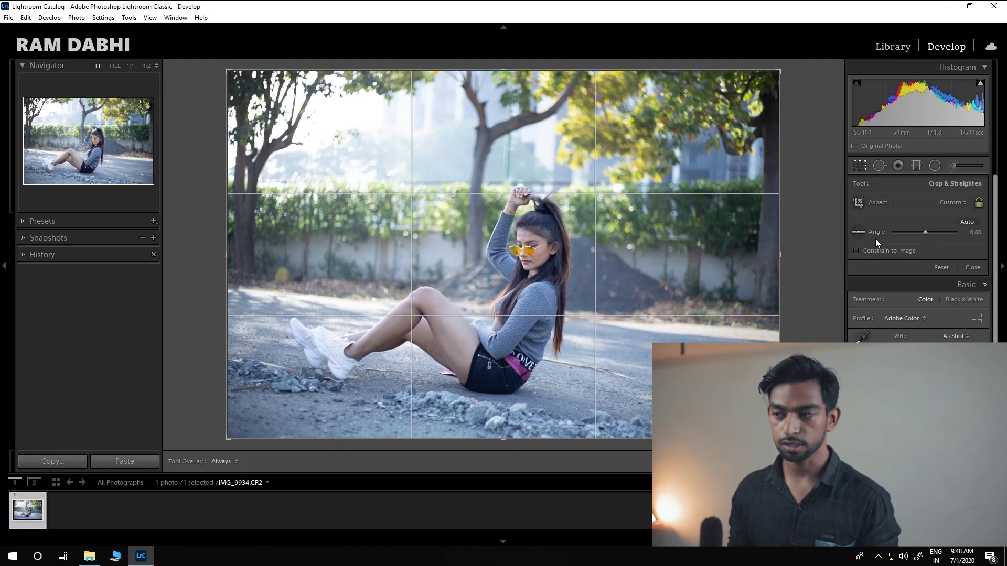
pyautogui.click(954, 203)
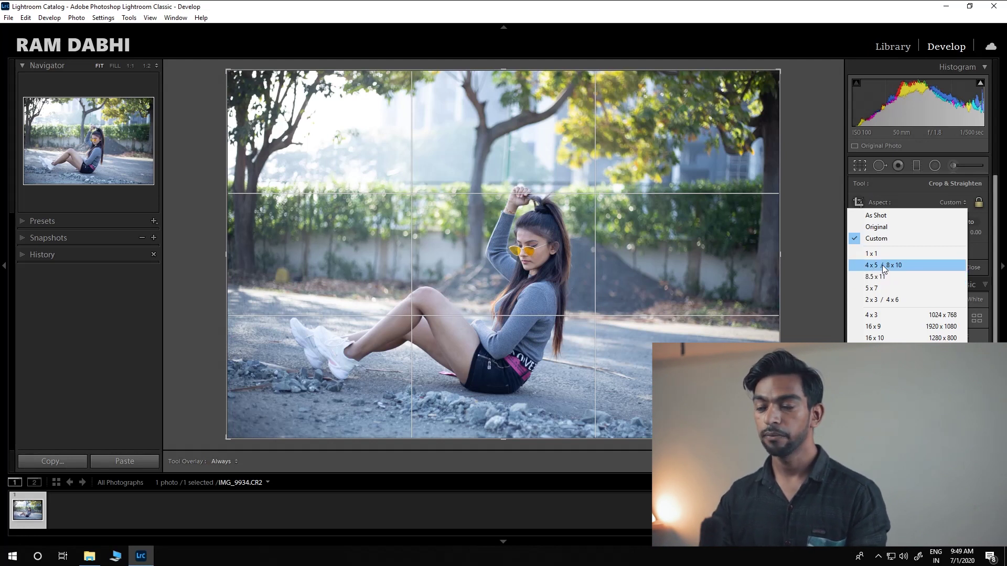
# Crop to 4 x 5 / 8 x 10, tightening the corners and shifting the woman right.
pyautogui.click(881, 266)
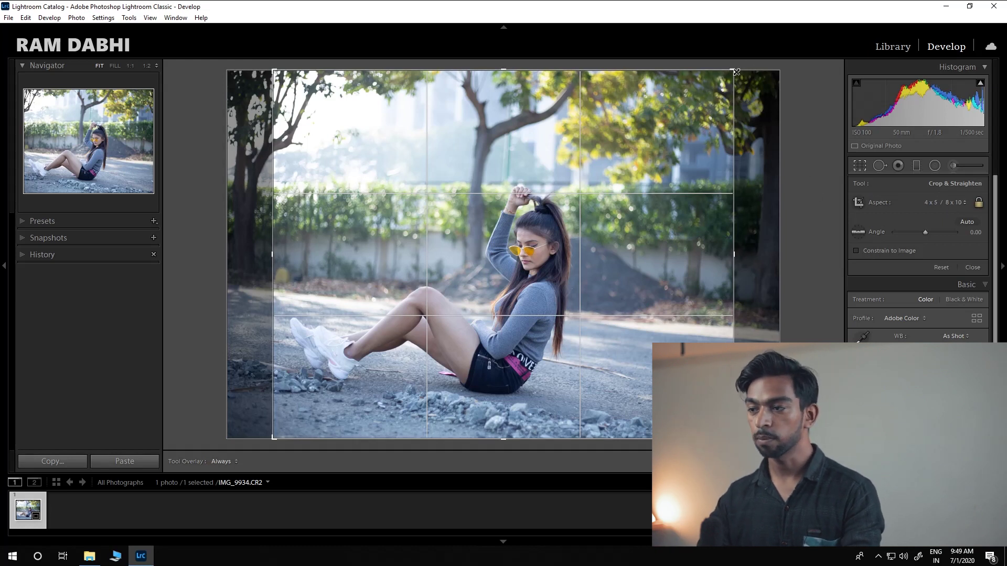
pyautogui.moveTo(735, 71); pyautogui.dragTo(310, 304)
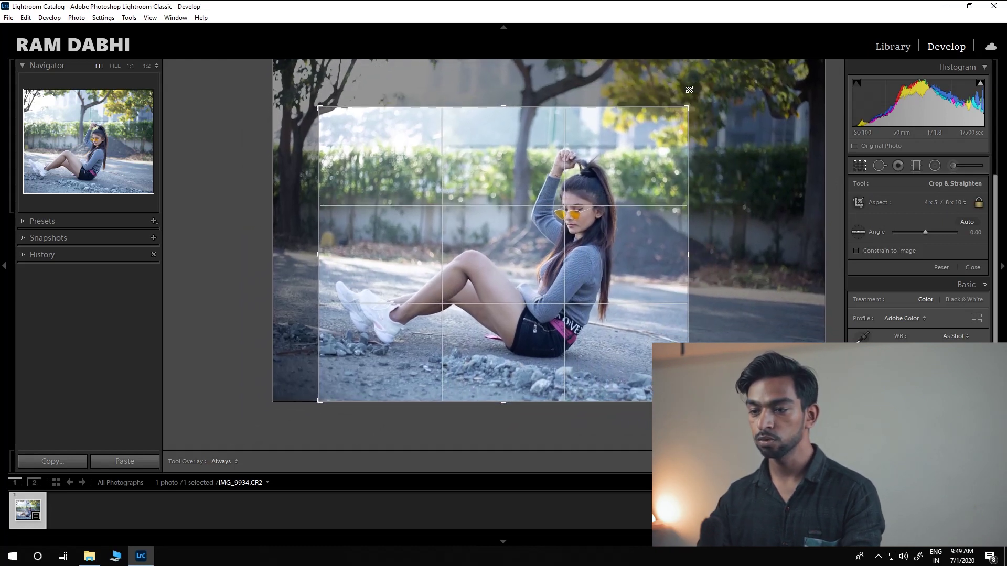
pyautogui.moveTo(318, 403); pyautogui.dragTo(321, 392)
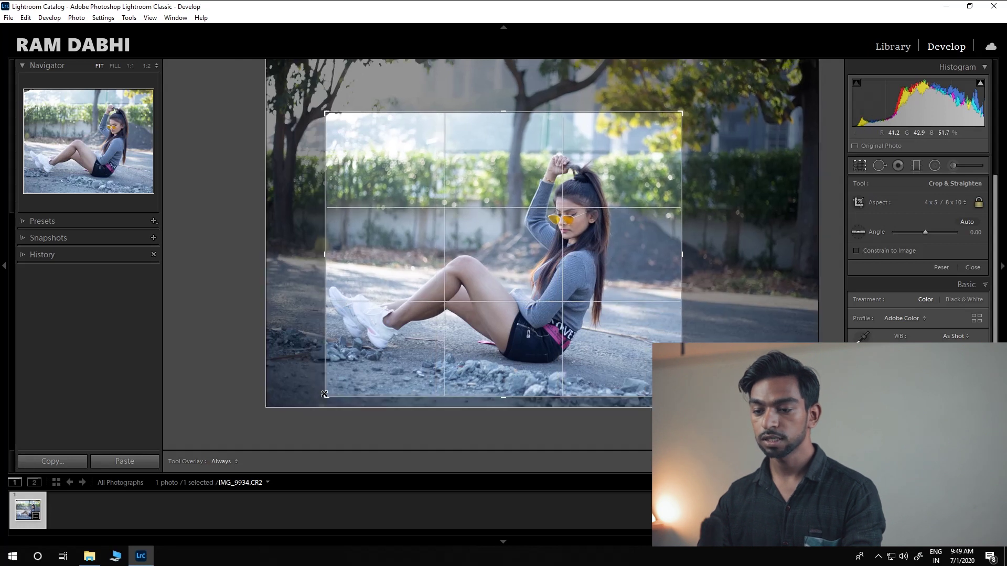
pyautogui.moveTo(498, 305); pyautogui.dragTo(523, 305)
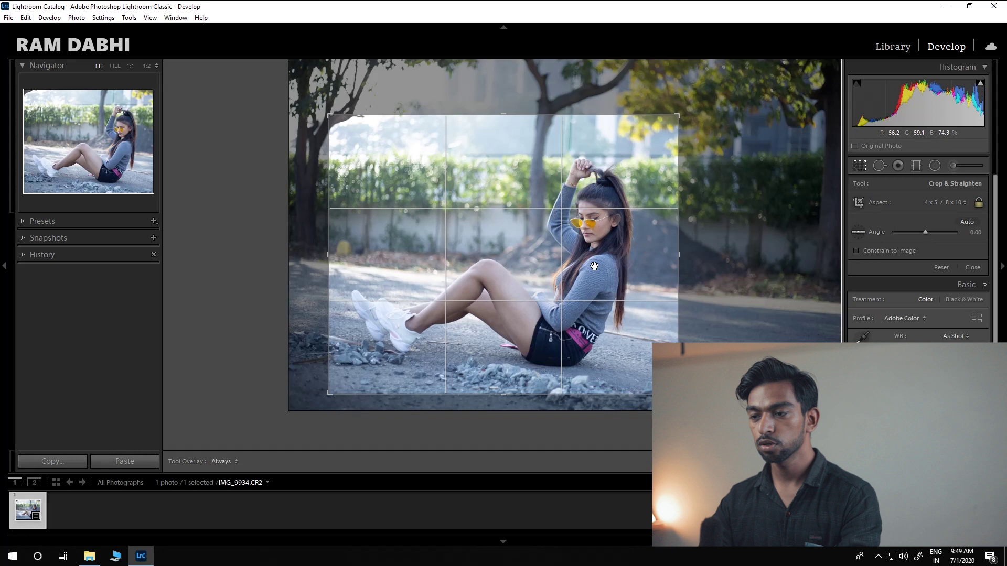
pyautogui.press('Return')
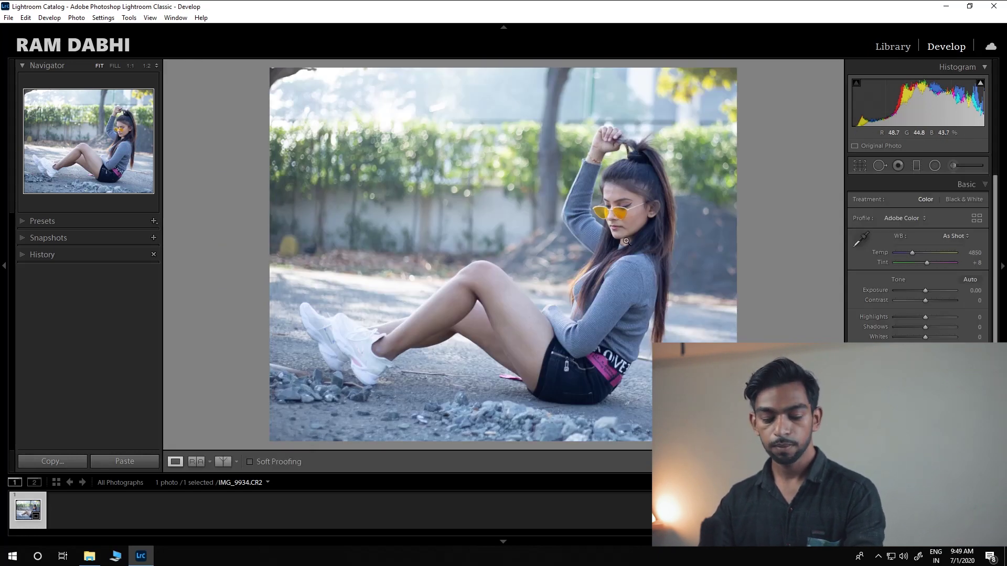
# Undo the 4 x 5 crop and set a custom 4 x 6 crop aspect ratio.
pyautogui.hotkey('ctrl', 'z')
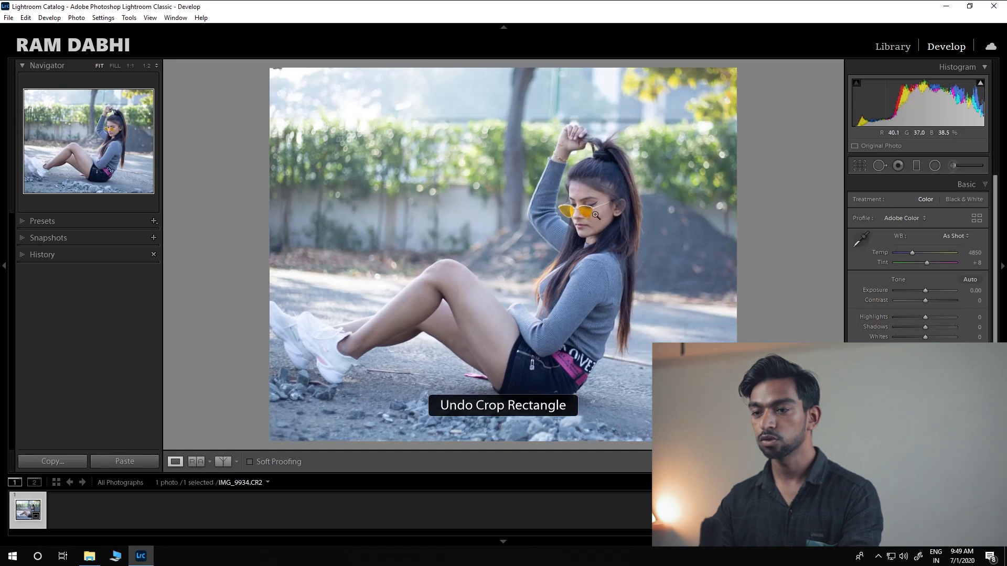
pyautogui.hotkey('ctrl', 'y')
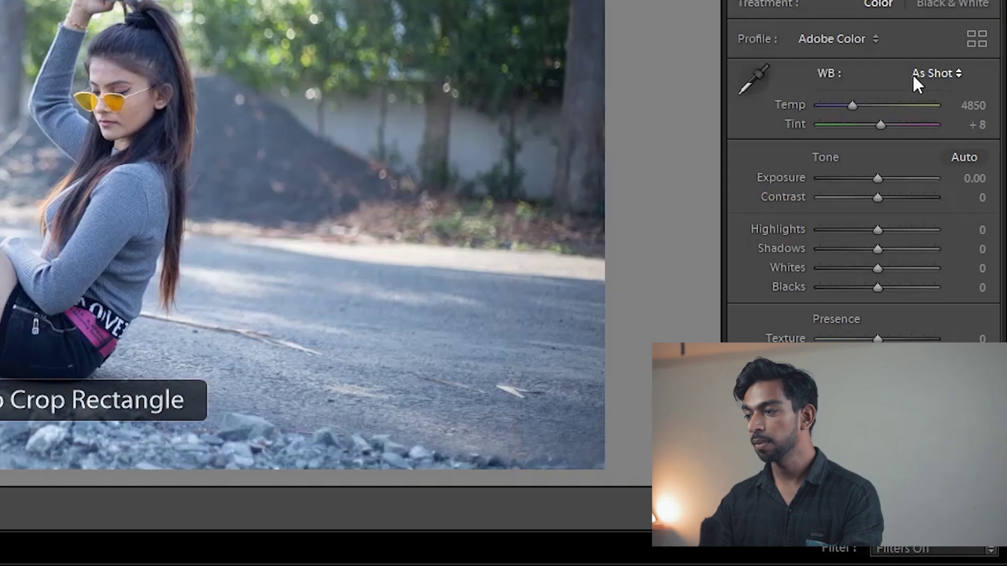
pyautogui.press('r')
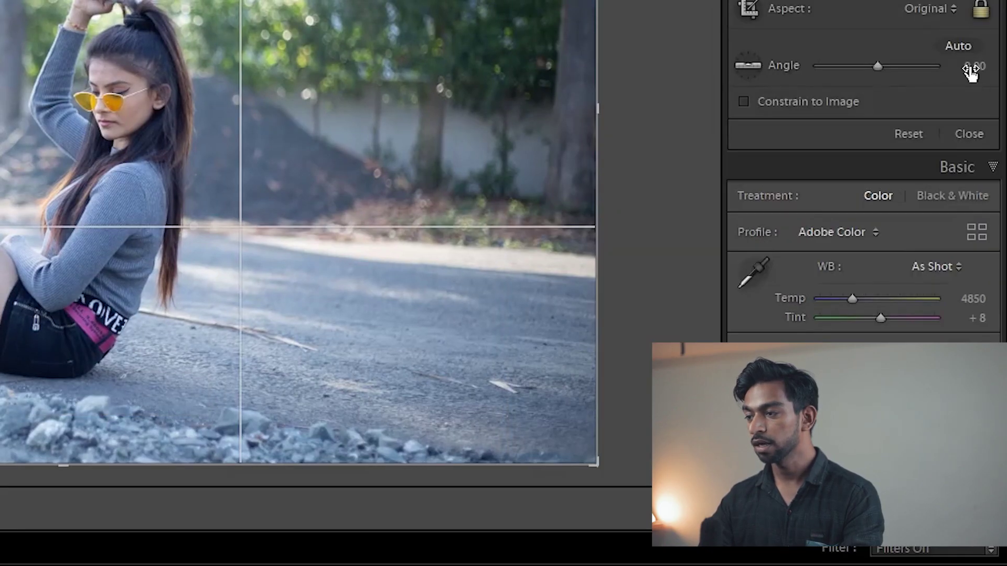
pyautogui.click(925, 8)
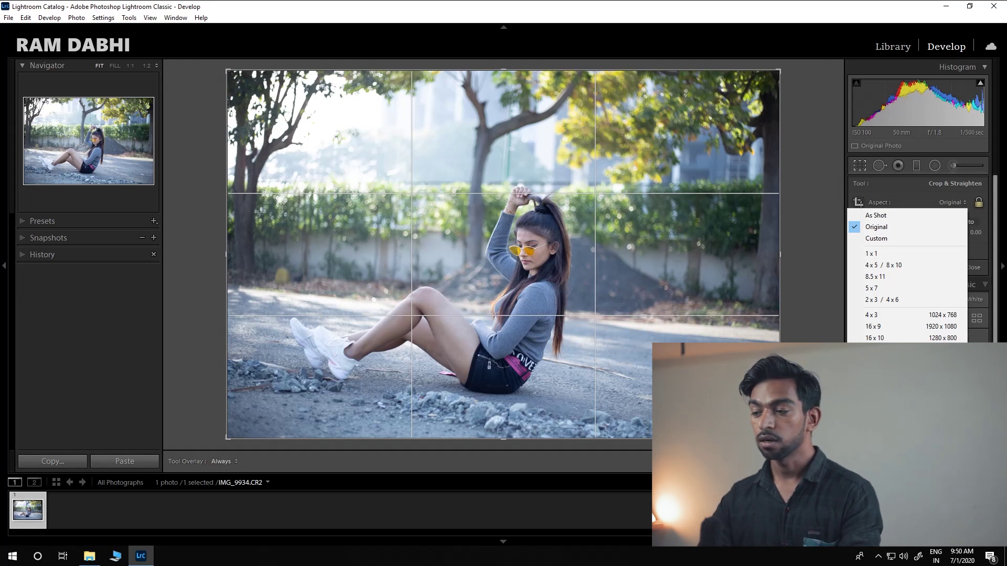
pyautogui.click(876, 238)
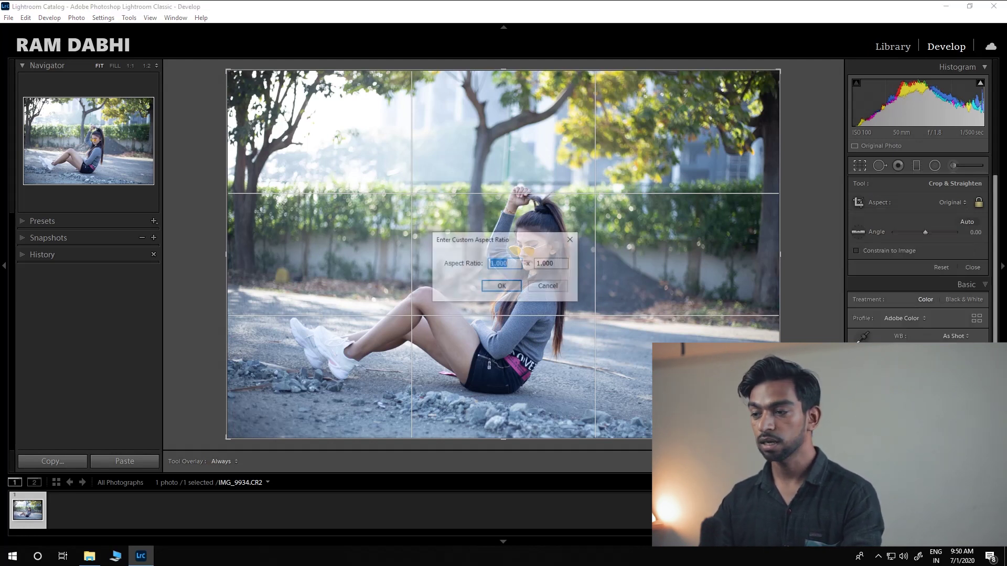
pyautogui.moveTo(448, 238); pyautogui.dragTo(536, 272)
pyautogui.write('6')
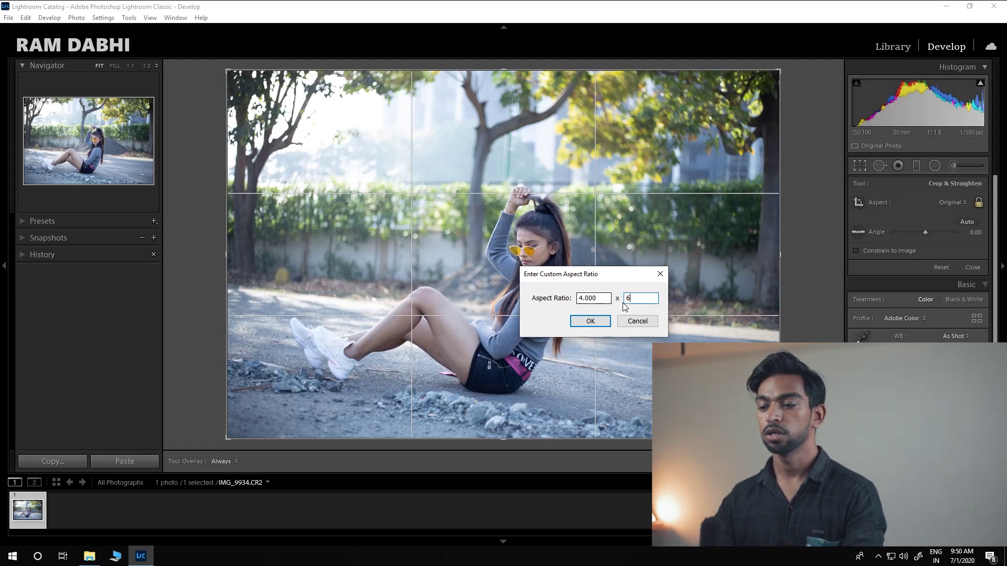
pyautogui.click(590, 321)
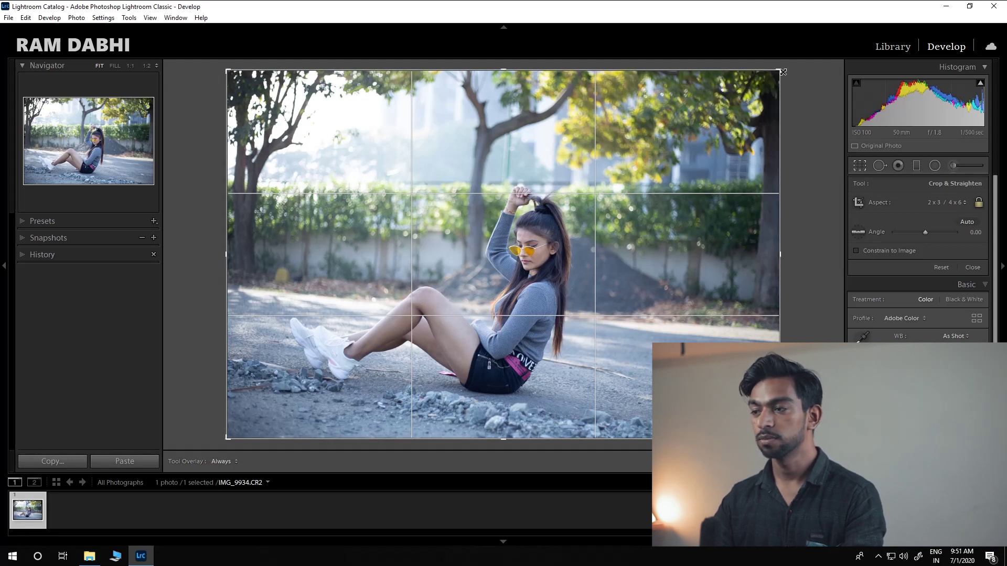
# Try a tighter crop with the woman placed lower, then reset the crop to the full photo.
pyautogui.moveTo(783, 72); pyautogui.dragTo(701, 150)
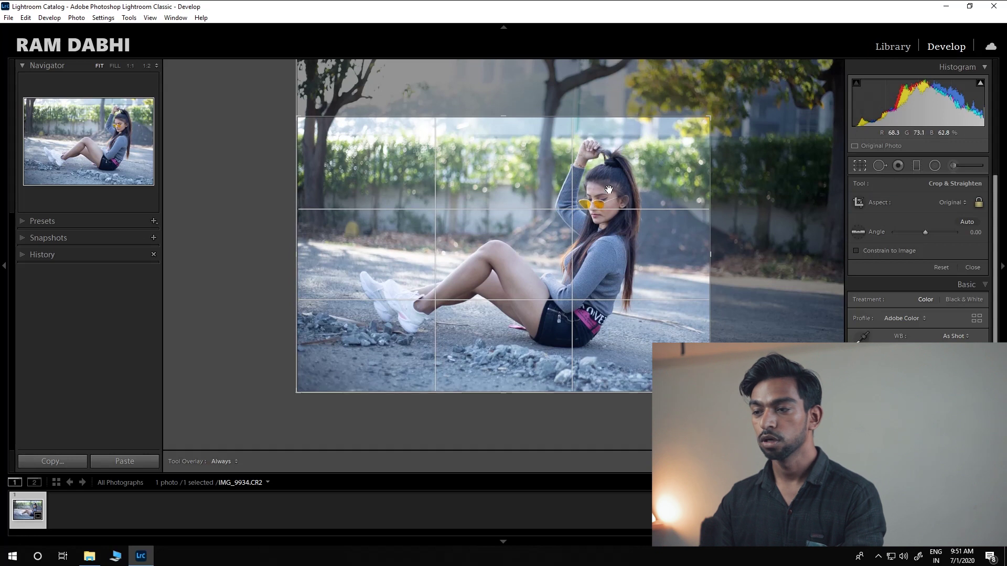
pyautogui.moveTo(608, 189)
pyautogui.mouseDown()
pyautogui.moveTo(509, 250)
pyautogui.moveTo(535, 203)
pyautogui.mouseUp()
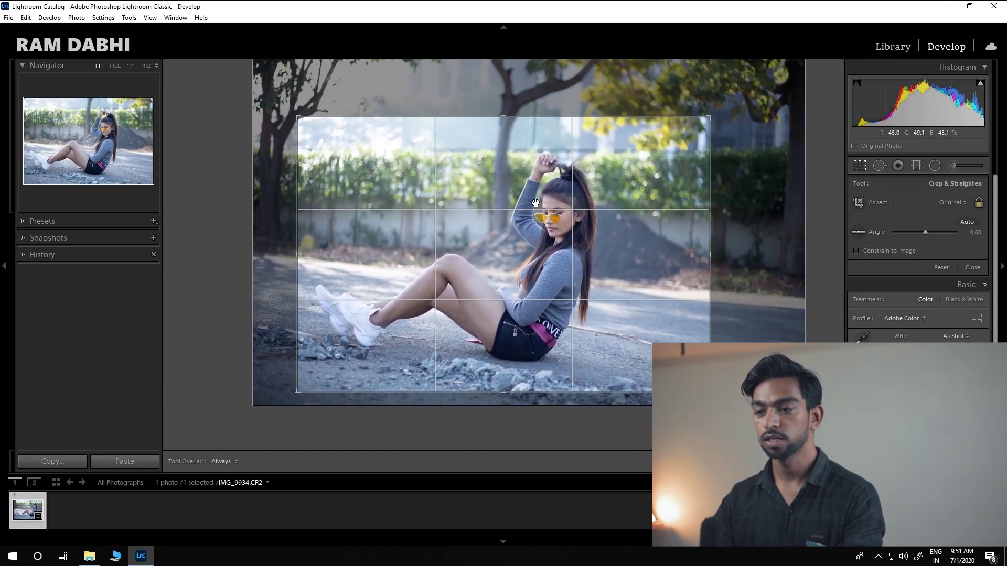
pyautogui.moveTo(535, 203); pyautogui.dragTo(509, 221)
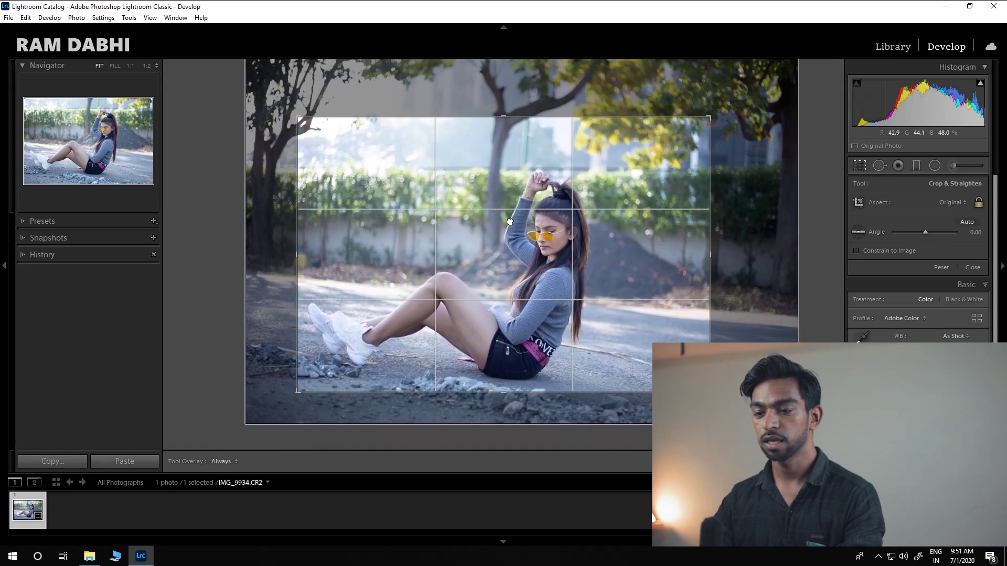
pyautogui.press('Return')
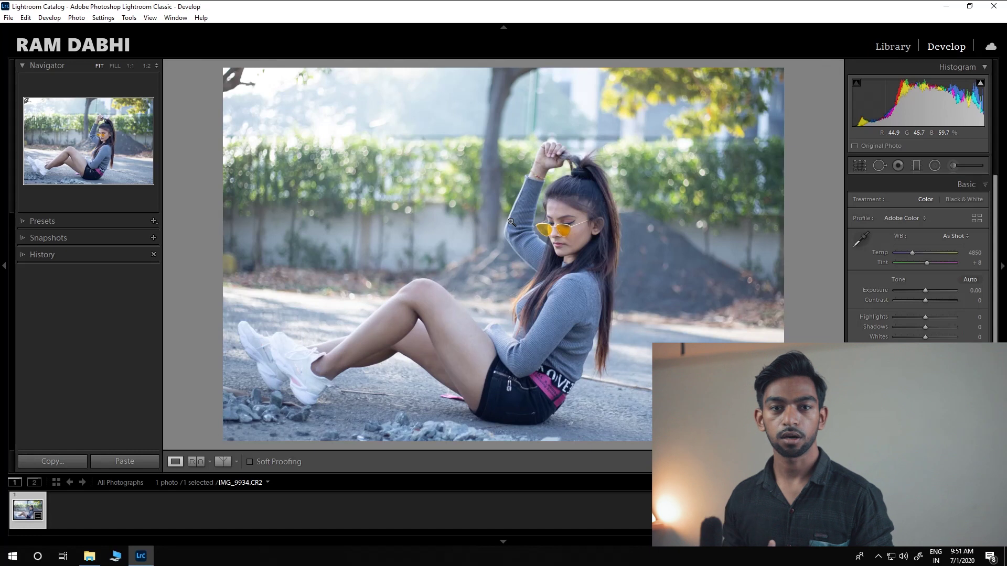
pyautogui.press('r')
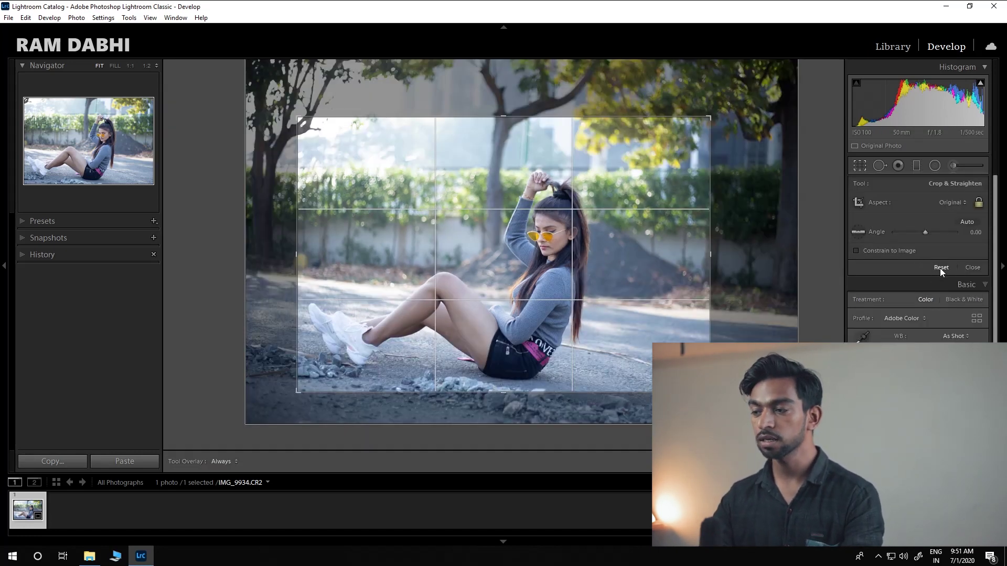
pyautogui.click(940, 268)
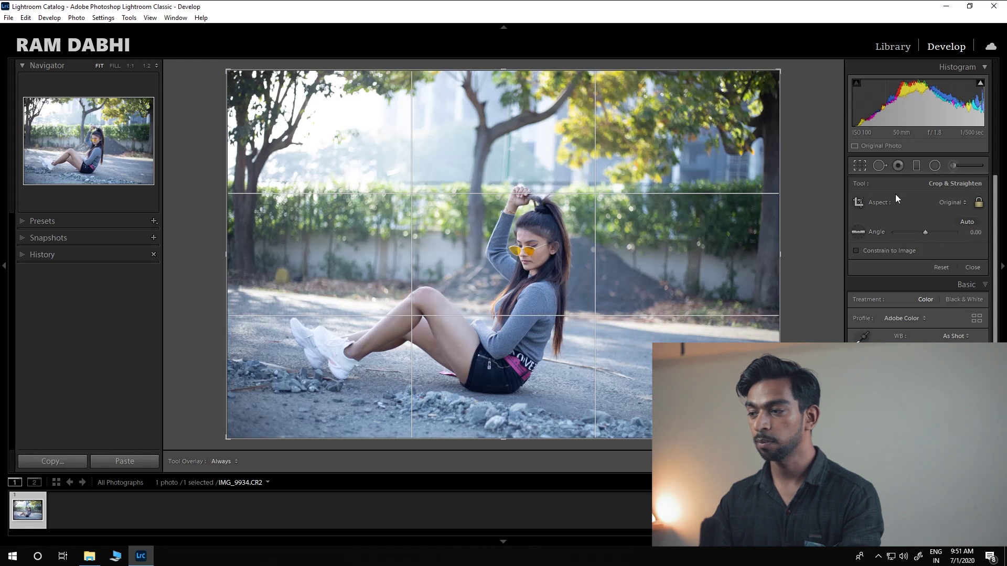
# Crop to 4 x 5 / 8 x 10 and straighten the photo to an angle of -9.00.
pyautogui.click(956, 201)
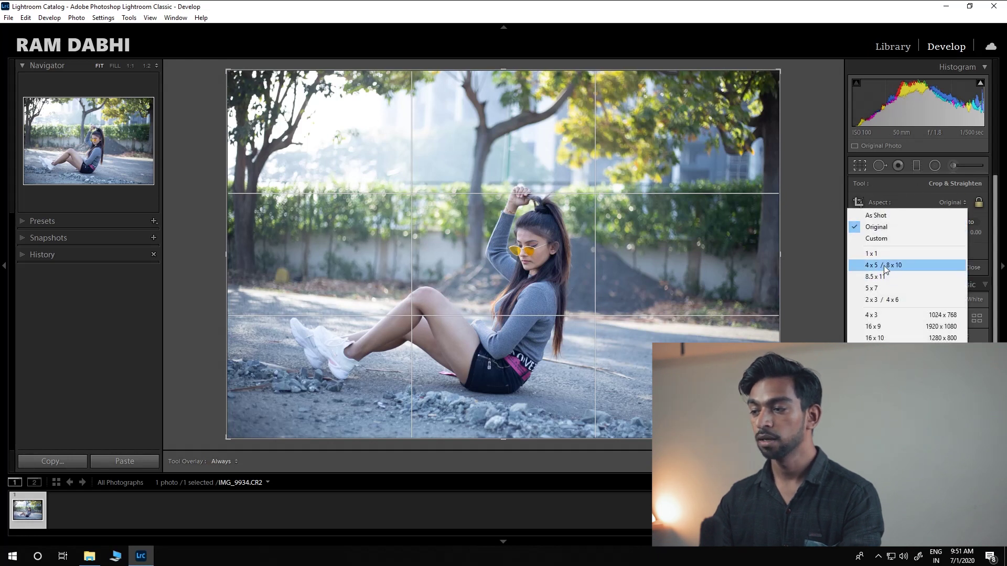
pyautogui.click(882, 266)
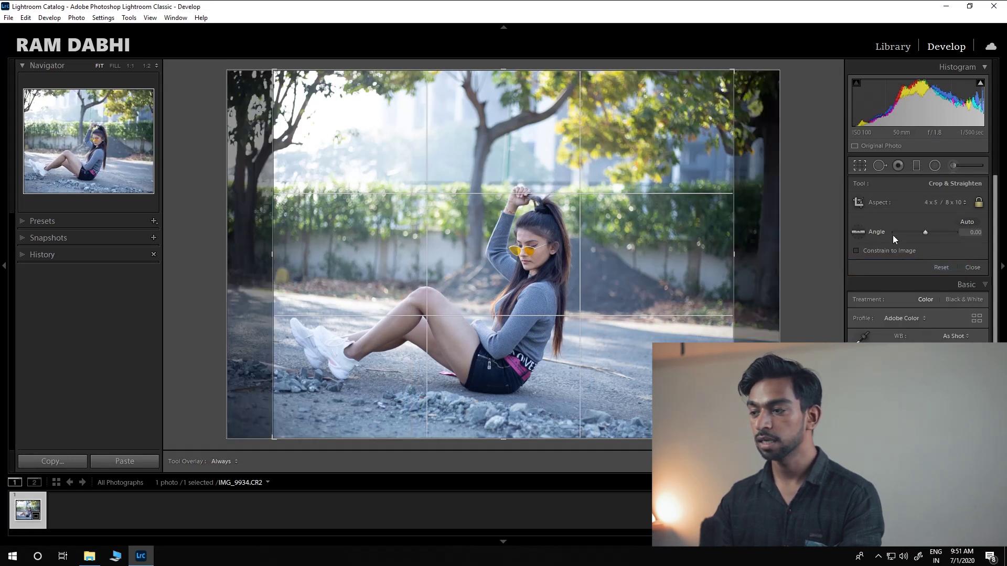
pyautogui.moveTo(923, 232); pyautogui.dragTo(930, 231)
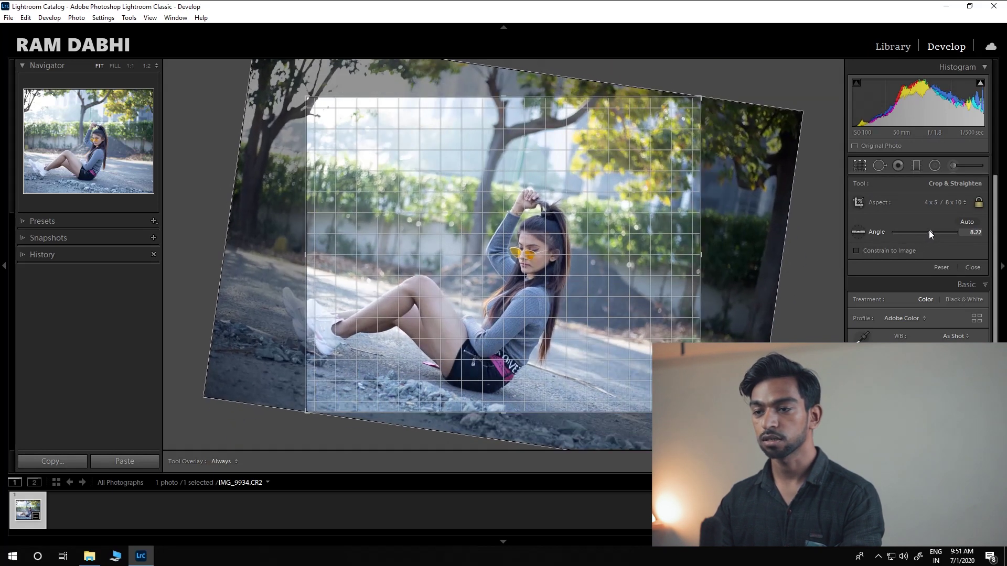
pyautogui.moveTo(931, 234); pyautogui.dragTo(933, 232)
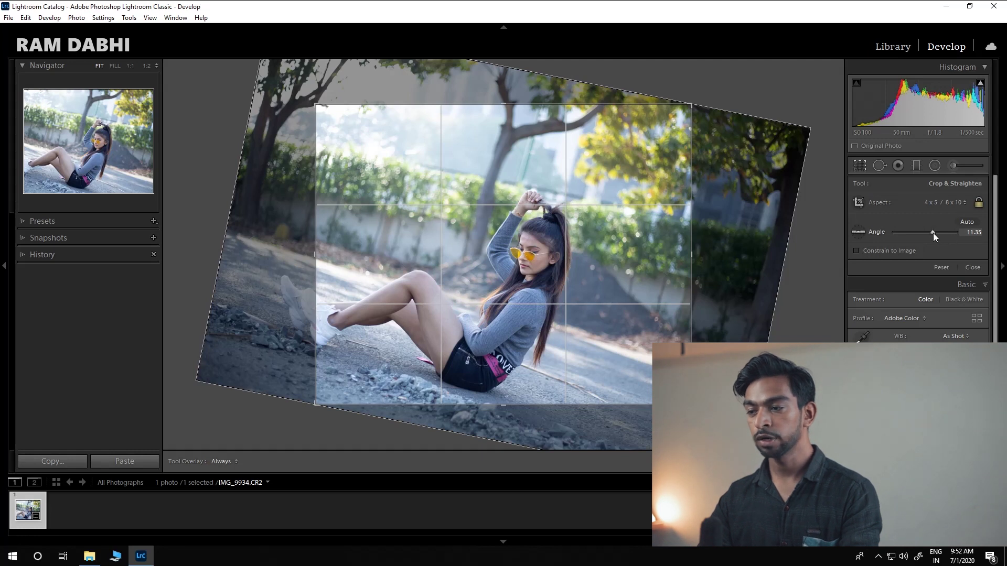
pyautogui.moveTo(932, 234); pyautogui.dragTo(904, 238)
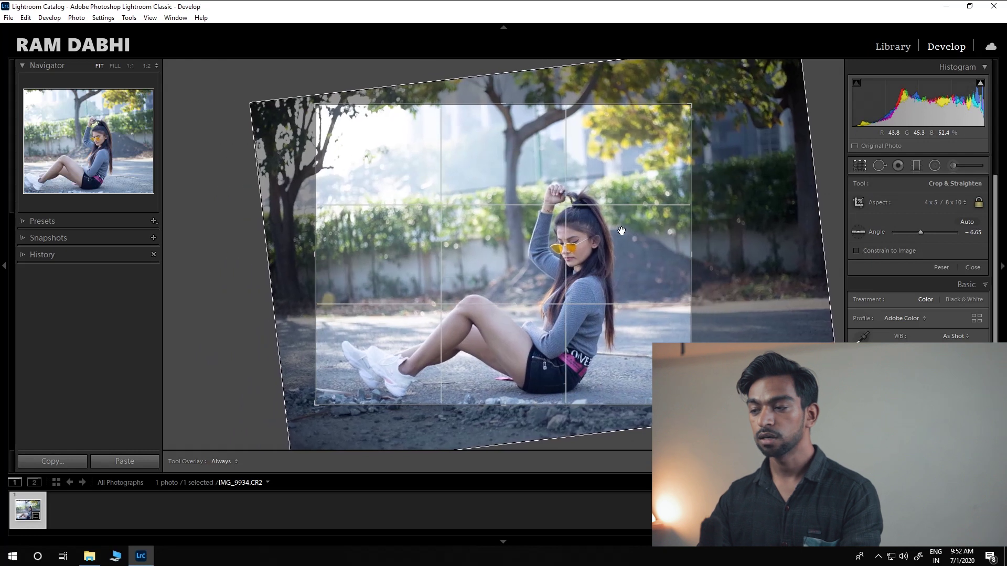
pyautogui.moveTo(919, 231); pyautogui.dragTo(919, 234)
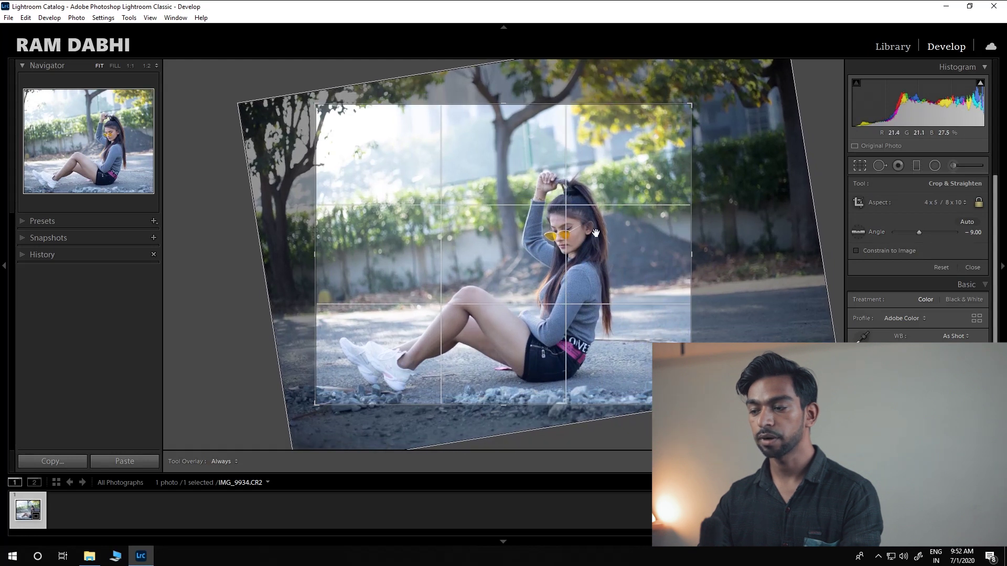
pyautogui.press('Return')
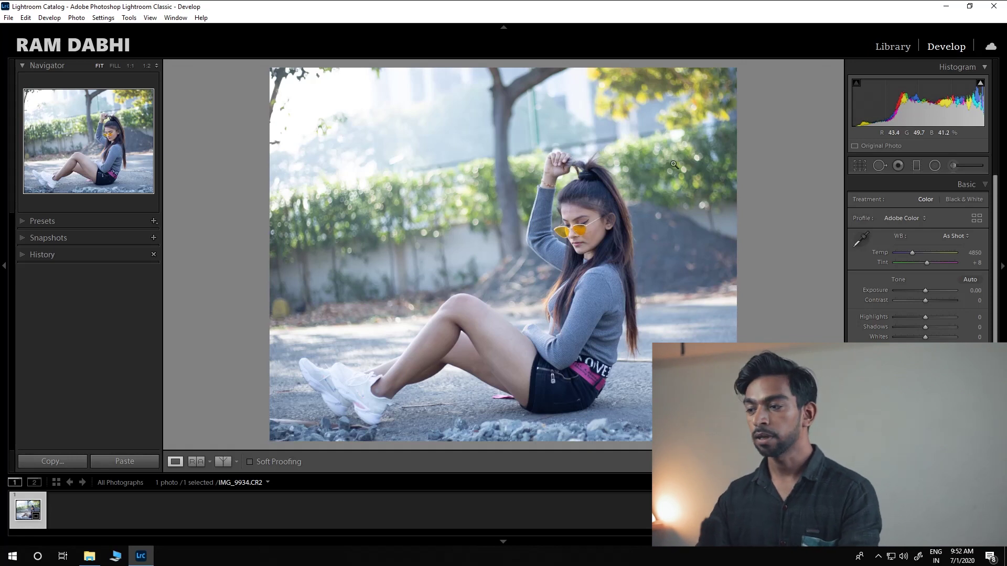
pyautogui.click(856, 162)
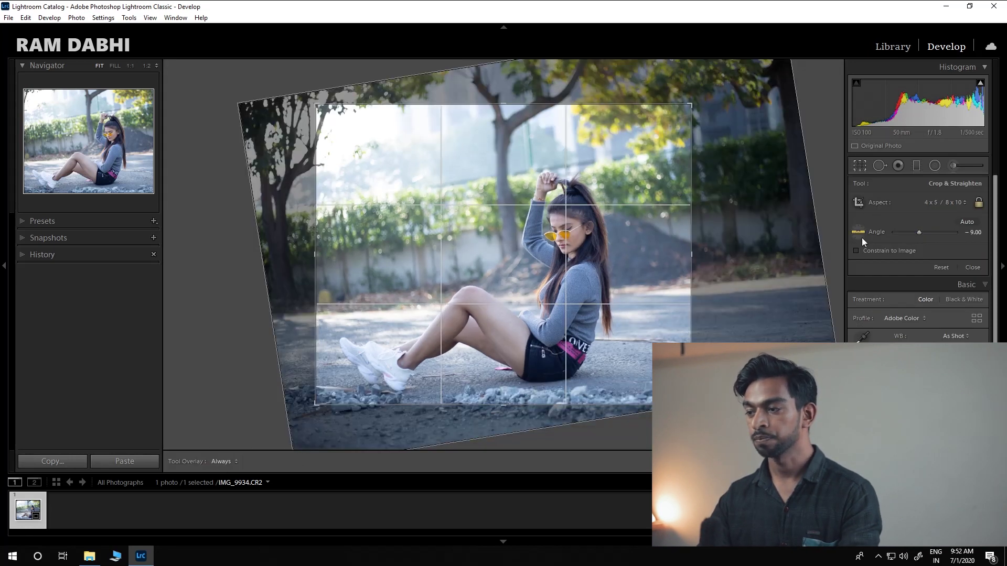
# Switch to the Spot Removal tool with the brush in Heal mode.
pyautogui.click(879, 166)
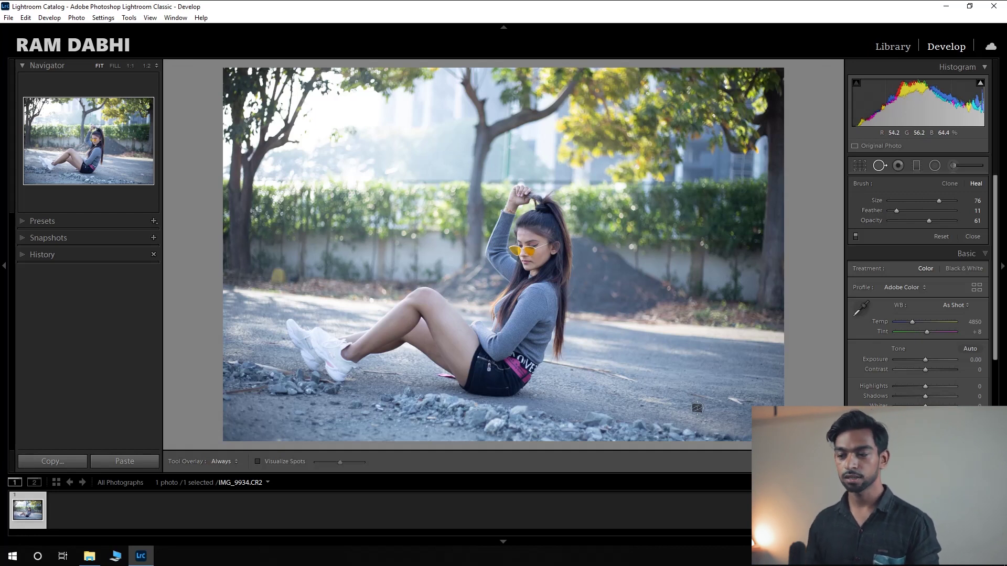
# Heal a road spot at lower right and set the brush to size 88, feather 40, opacity 99.
pyautogui.click(608, 377)
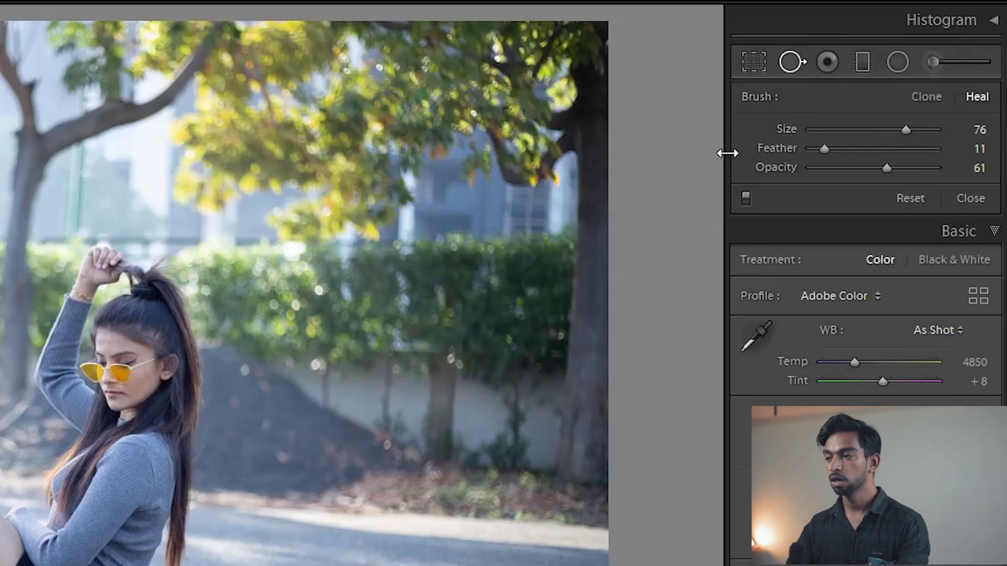
pyautogui.moveTo(907, 126); pyautogui.dragTo(922, 126)
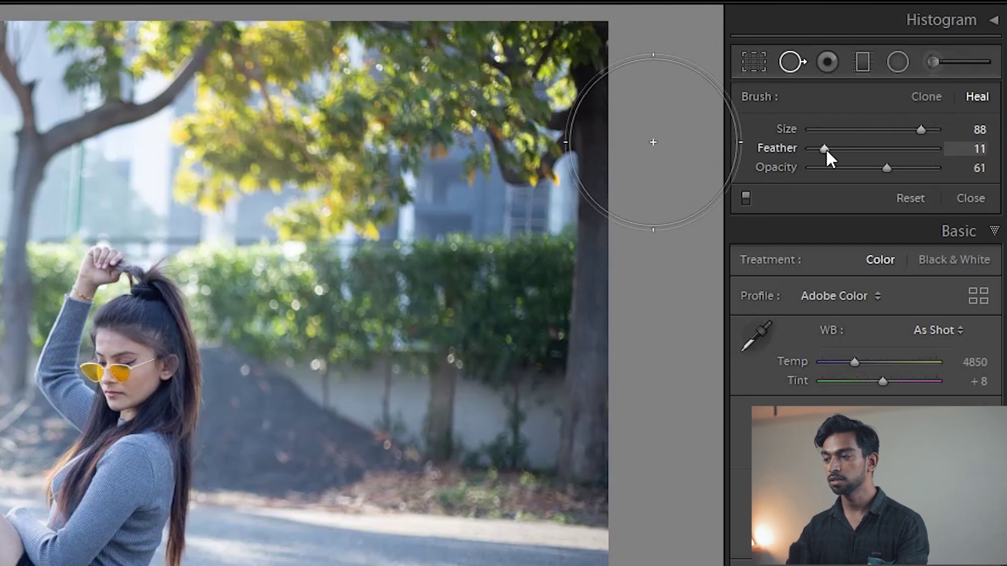
pyautogui.moveTo(824, 149); pyautogui.dragTo(933, 169)
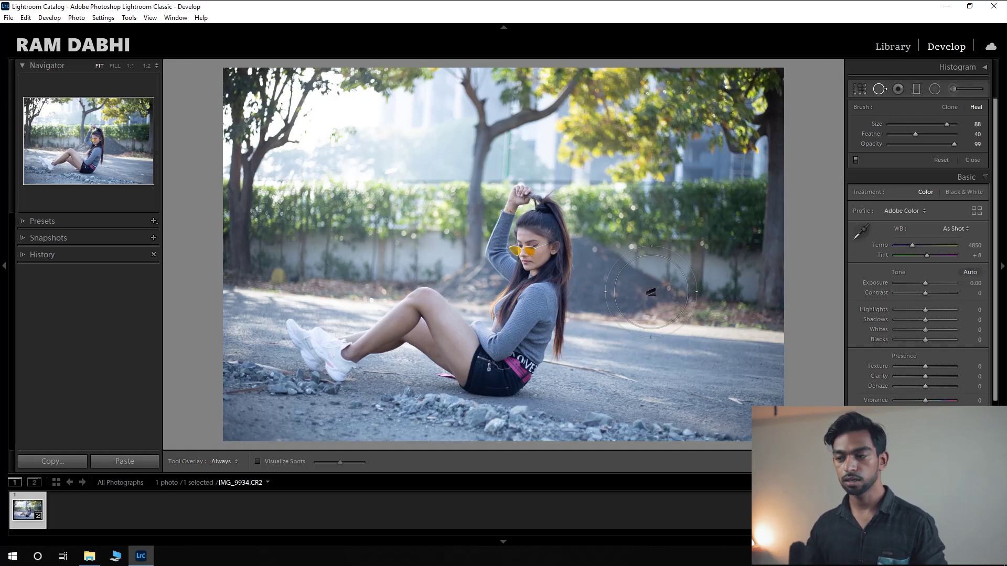
# Zoom to 1:2 on the road, paint out the long stick, and switch that fix to Clone.
pyautogui.scroll(-3, 651, 292)
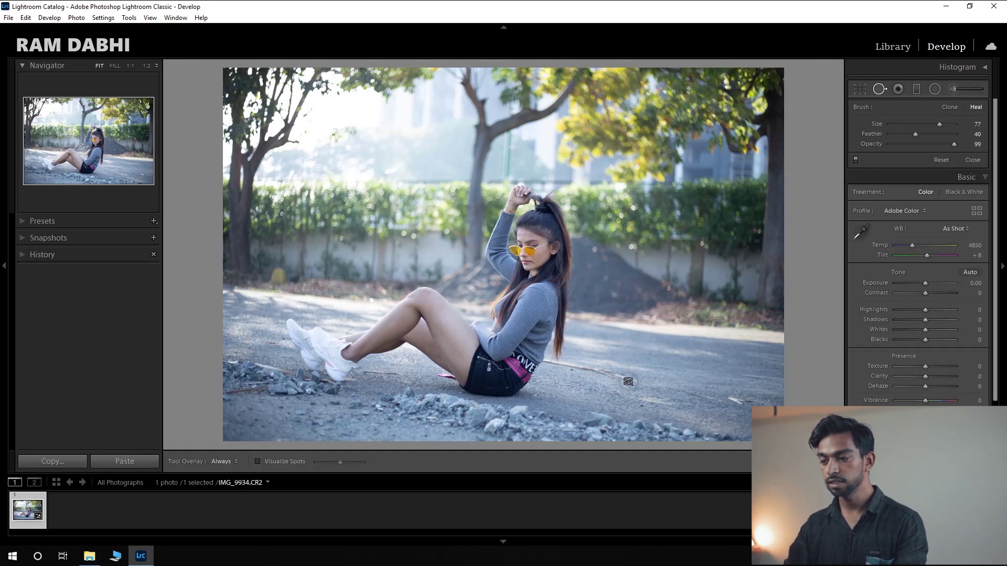
pyautogui.scroll(-1, 613, 373)
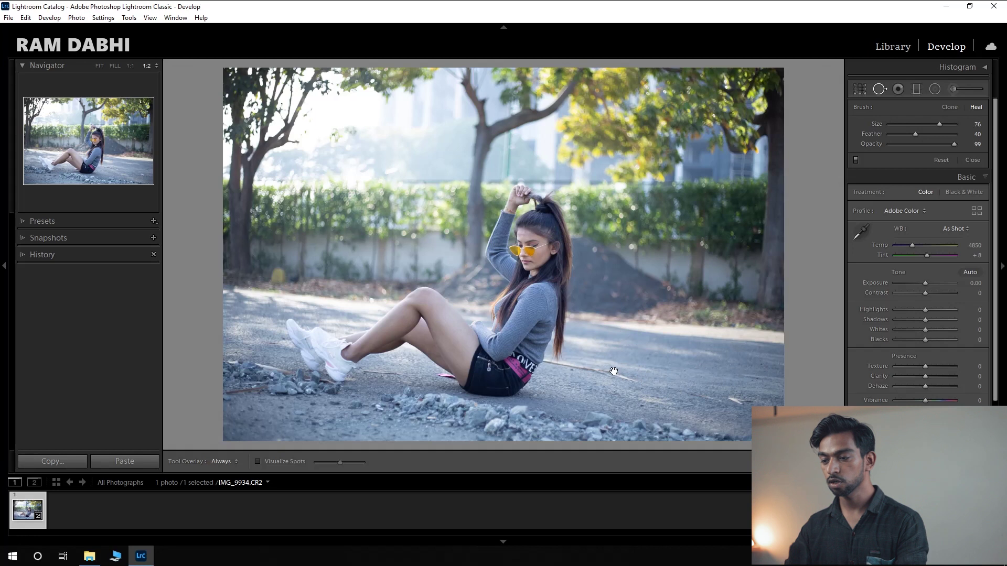
pyautogui.click(620, 381)
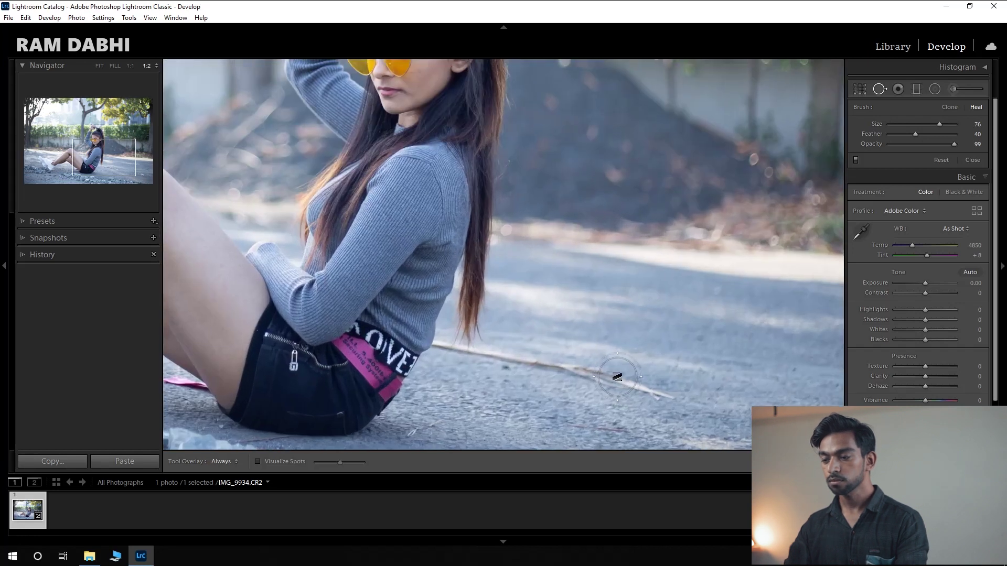
pyautogui.moveTo(665, 382)
pyautogui.mouseDown()
pyautogui.moveTo(586, 197)
pyautogui.moveTo(566, 197)
pyautogui.moveTo(564, 252)
pyautogui.mouseUp()
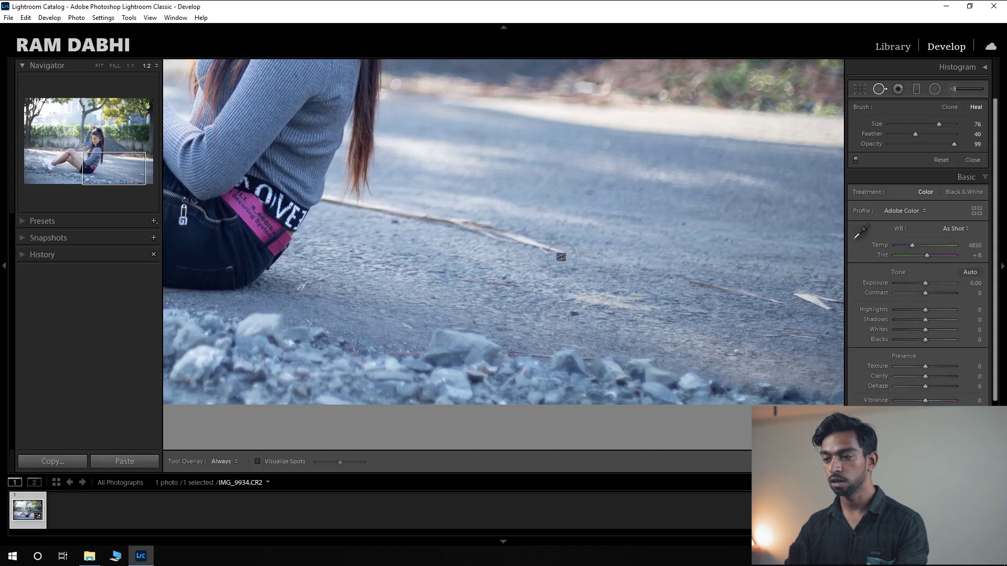
pyautogui.moveTo(557, 254); pyautogui.dragTo(339, 205)
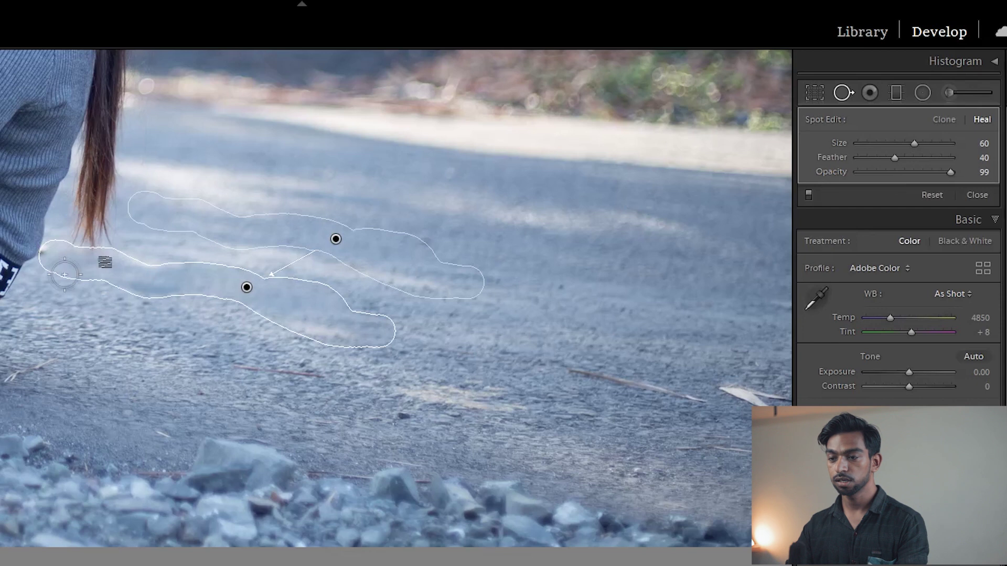
pyautogui.moveTo(893, 156); pyautogui.dragTo(898, 152)
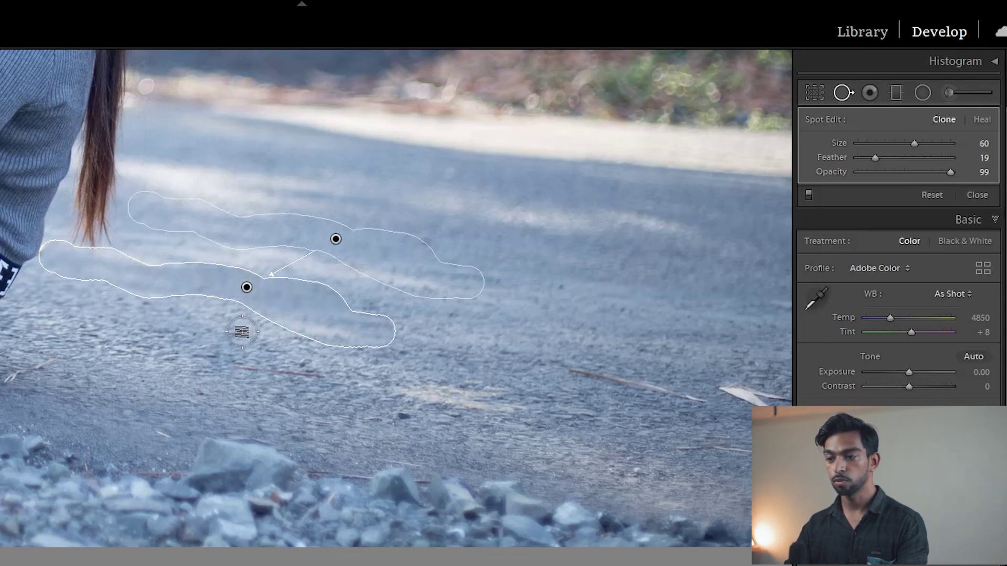
# Clone out a small road speck and soften the stick fix's feather to 36.
pyautogui.press('Escape')
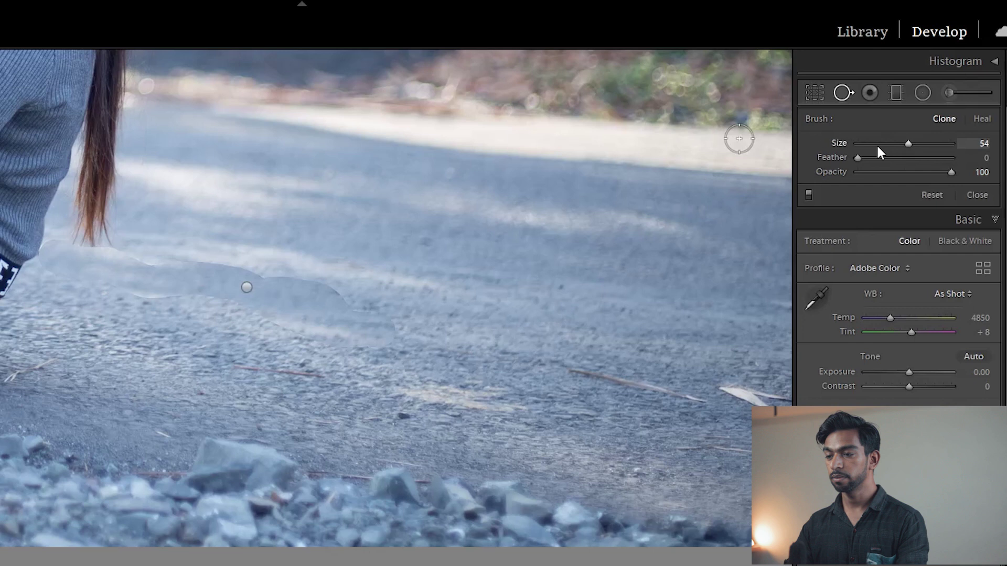
pyautogui.click(539, 287)
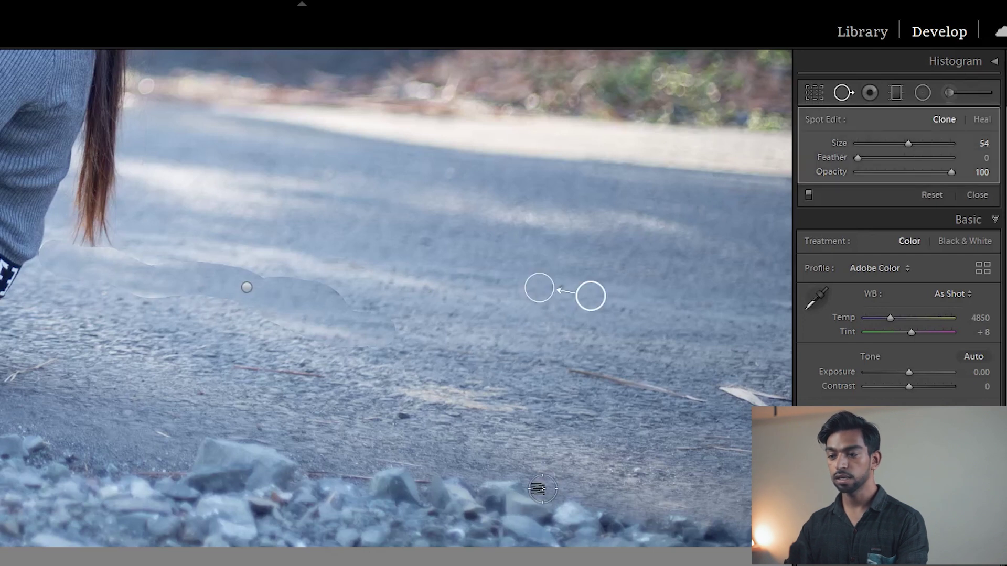
pyautogui.click(134, 263)
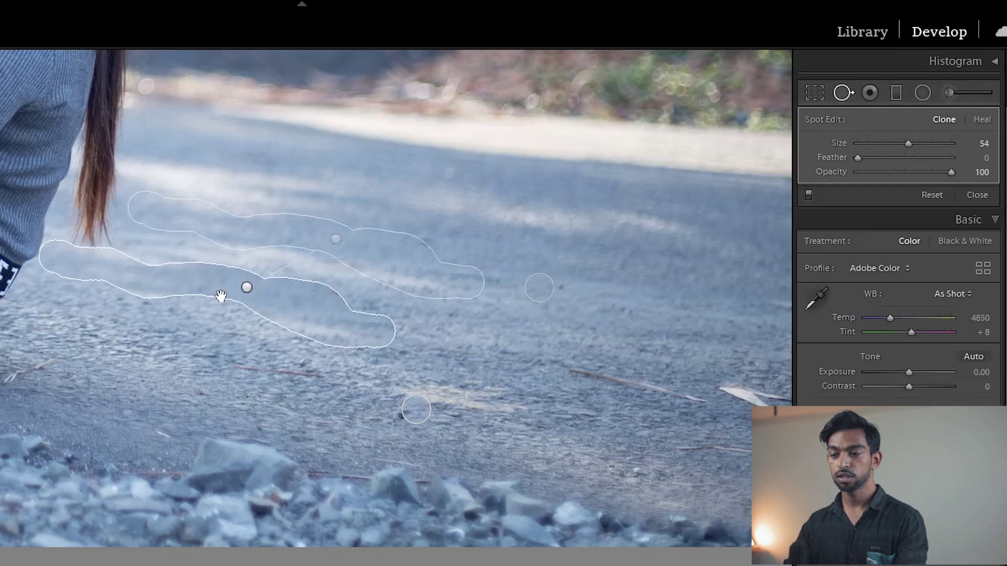
pyautogui.press('Escape')
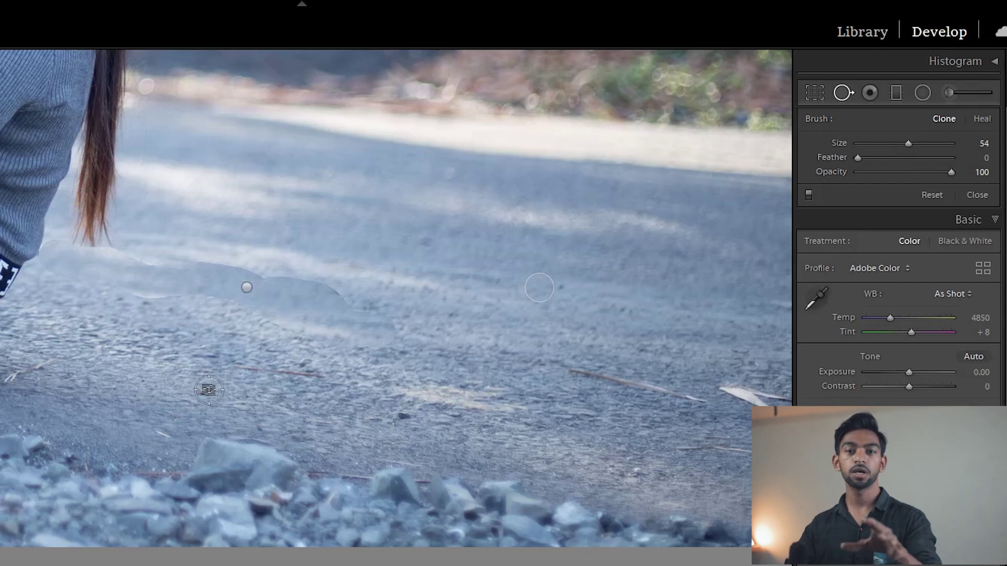
pyautogui.click(247, 288)
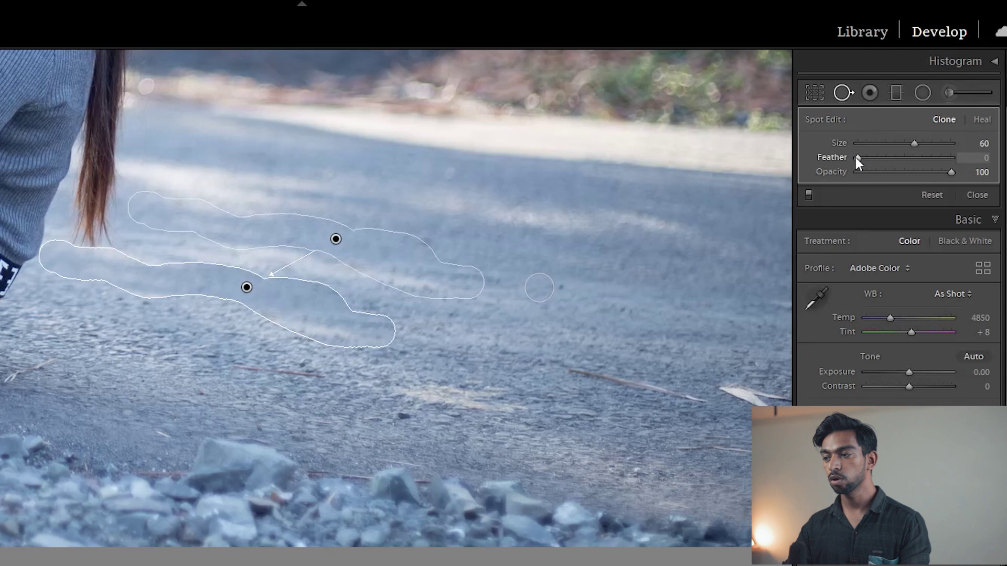
pyautogui.moveTo(855, 157); pyautogui.dragTo(901, 158)
# Raise the stick fix's feather to about 75 and add clone spots along the lower road.
pyautogui.click(422, 414)
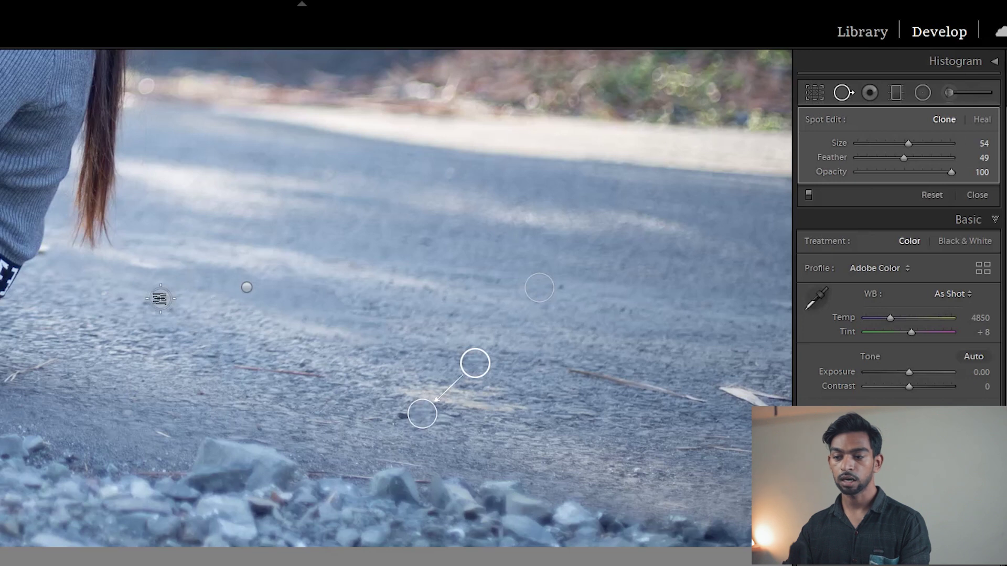
pyautogui.click(247, 288)
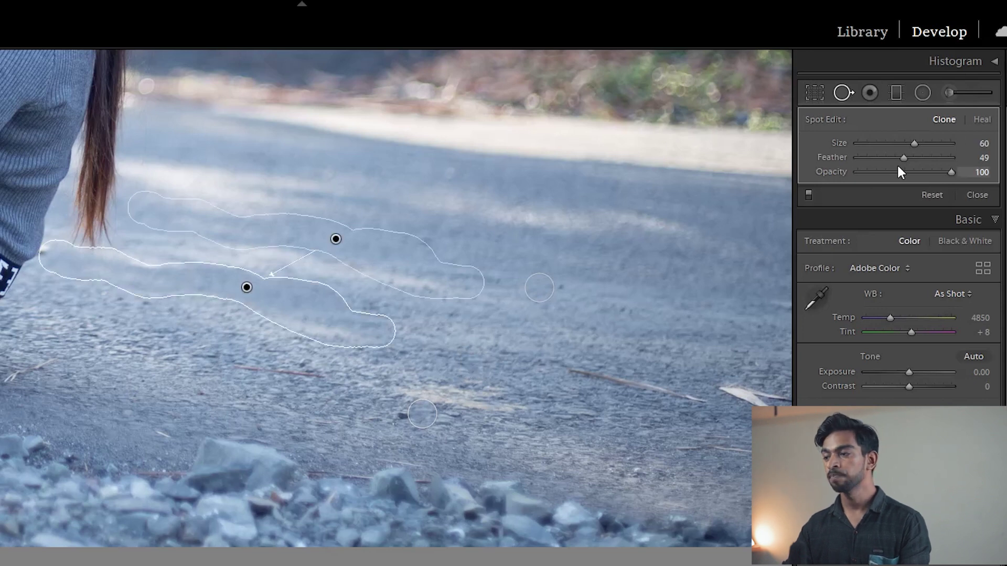
pyautogui.moveTo(903, 160); pyautogui.dragTo(926, 155)
pyautogui.click(297, 377)
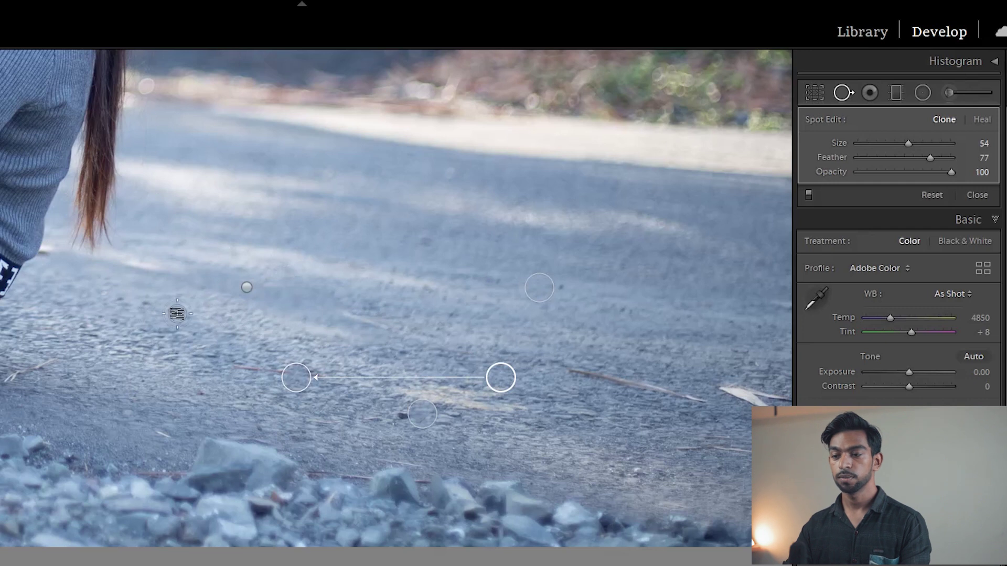
pyautogui.moveTo(47, 257); pyautogui.dragTo(386, 330)
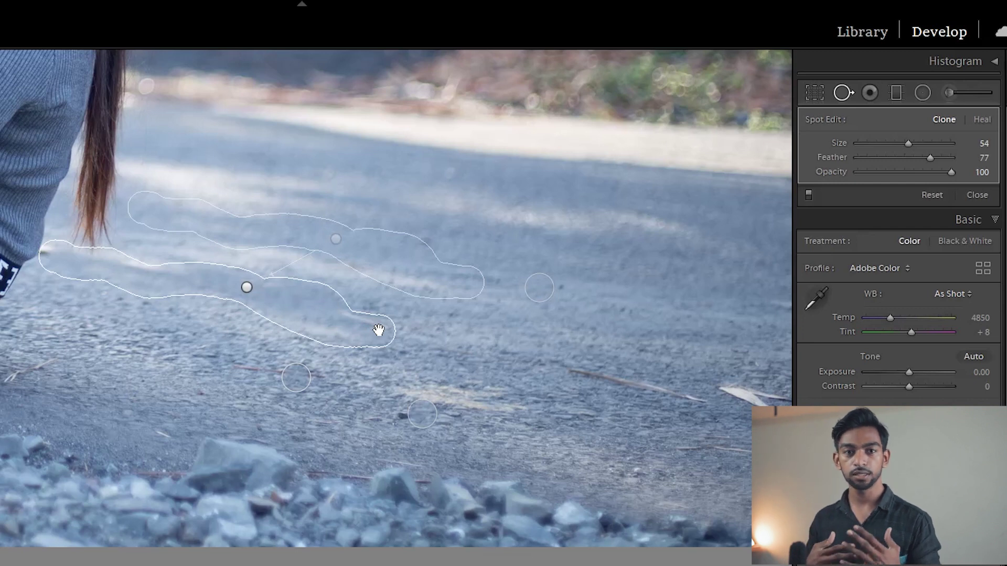
# Delete the unwanted and earlier road spot fixes, then clone out the twig at right.
pyautogui.click(500, 378)
pyautogui.press('Delete')
pyautogui.click(539, 287)
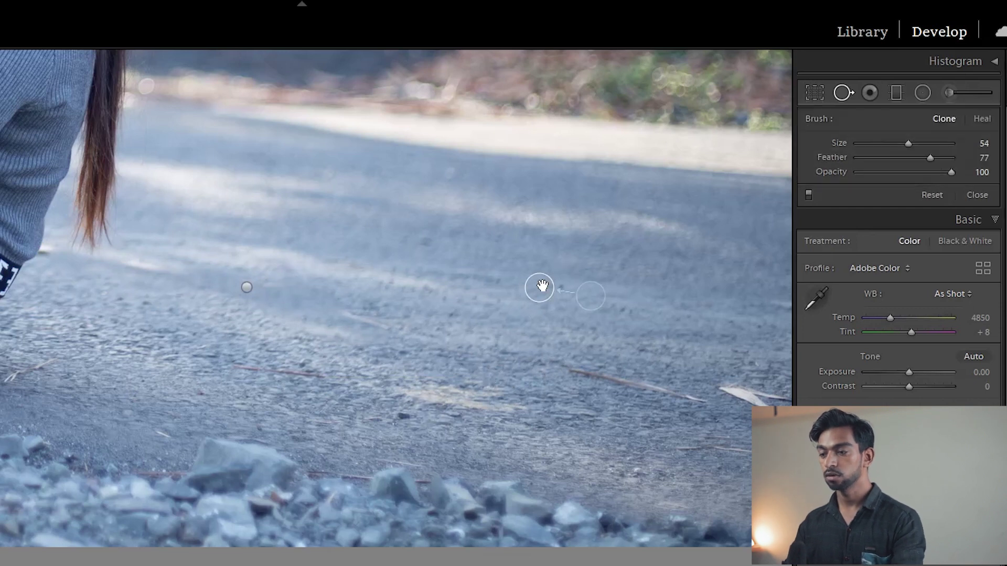
pyautogui.press('Delete')
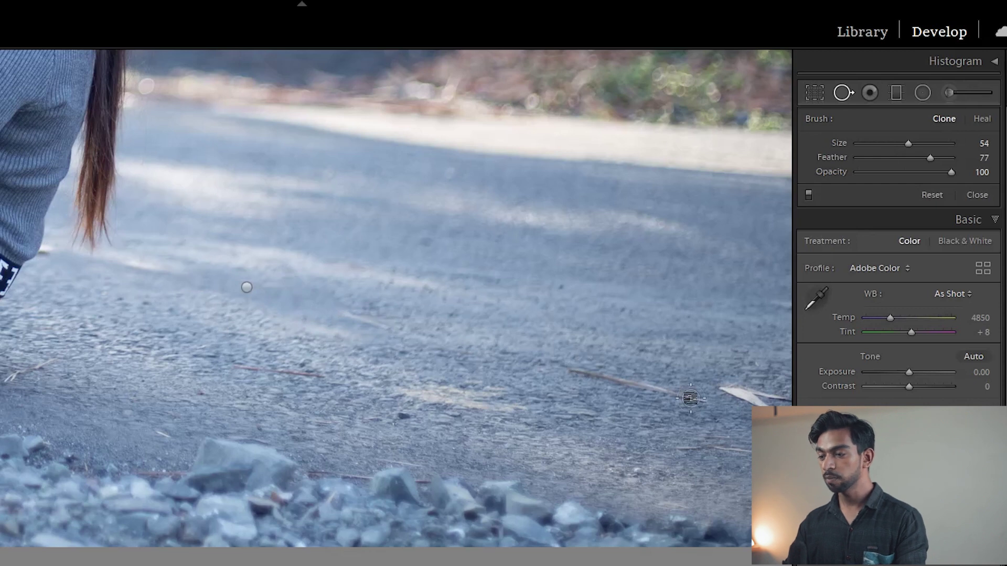
pyautogui.moveTo(558, 363); pyautogui.dragTo(713, 407)
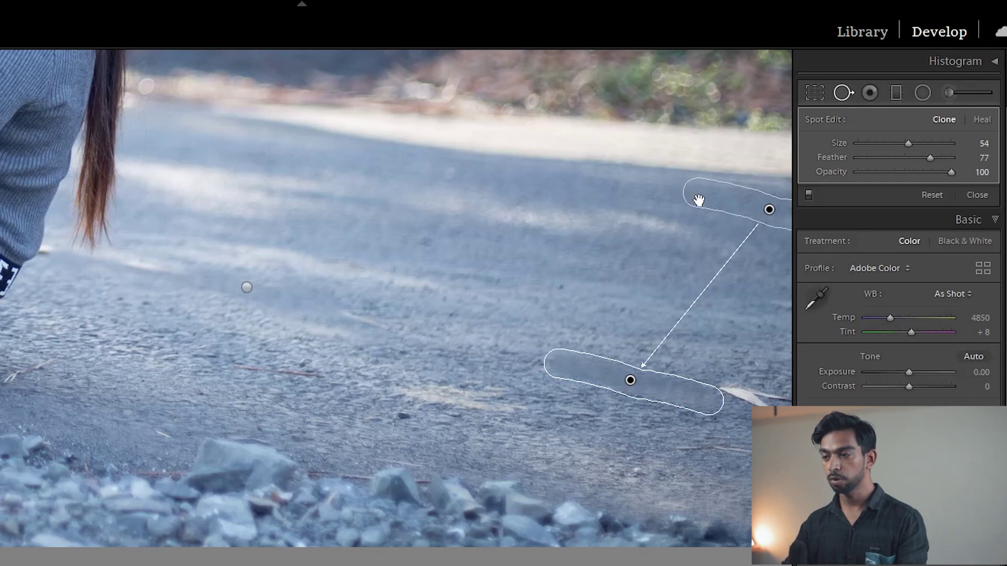
# Clone the twig from road above it at feather 82, opacity 99, then cover another mark at lower right.
pyautogui.moveTo(759, 202)
pyautogui.mouseDown()
pyautogui.moveTo(591, 262)
pyautogui.moveTo(606, 301)
pyautogui.moveTo(597, 278)
pyautogui.moveTo(606, 261)
pyautogui.mouseUp()
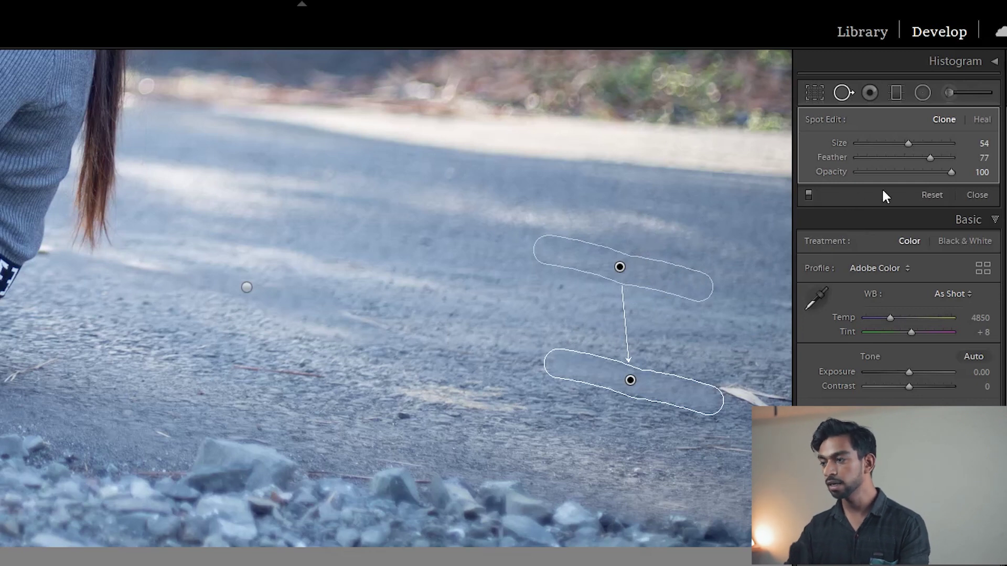
pyautogui.moveTo(931, 158)
pyautogui.mouseDown()
pyautogui.moveTo(903, 161)
pyautogui.moveTo(935, 159)
pyautogui.mouseUp()
pyautogui.moveTo(844, 182); pyautogui.dragTo(919, 172)
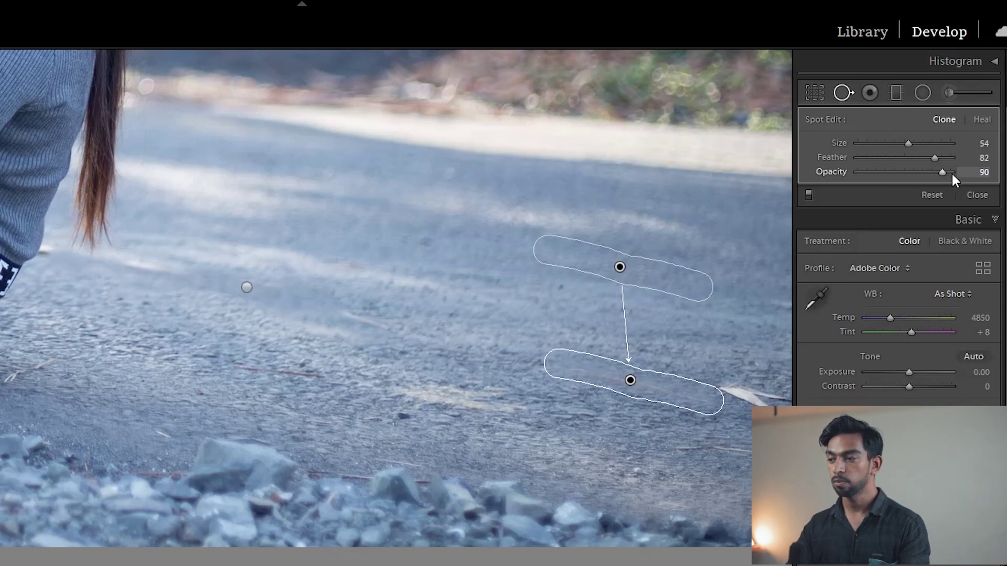
pyautogui.moveTo(903, 180); pyautogui.dragTo(873, 184)
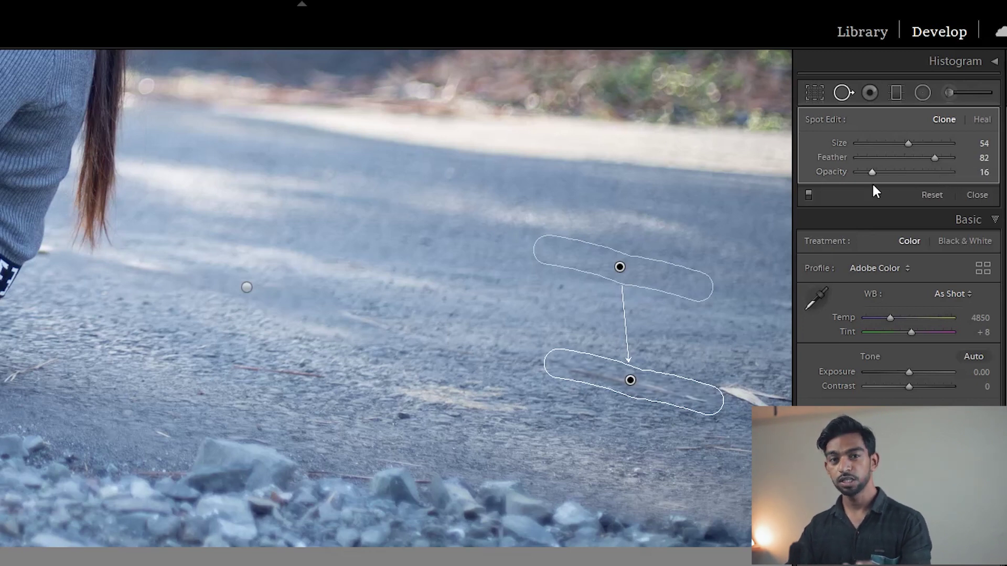
pyautogui.moveTo(872, 172)
pyautogui.mouseDown()
pyautogui.moveTo(912, 172)
pyautogui.moveTo(939, 156)
pyautogui.mouseUp()
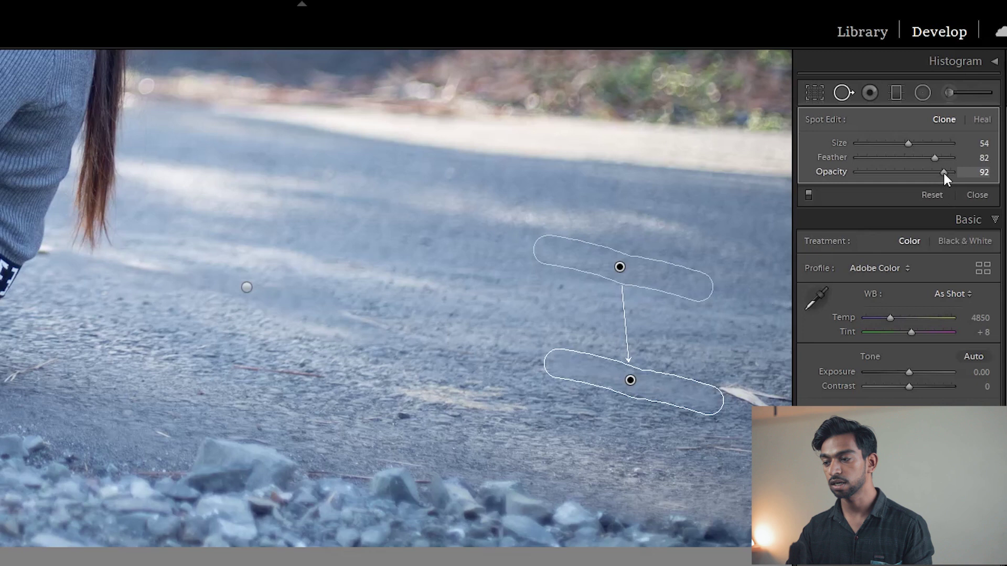
pyautogui.moveTo(949, 173); pyautogui.dragTo(951, 173)
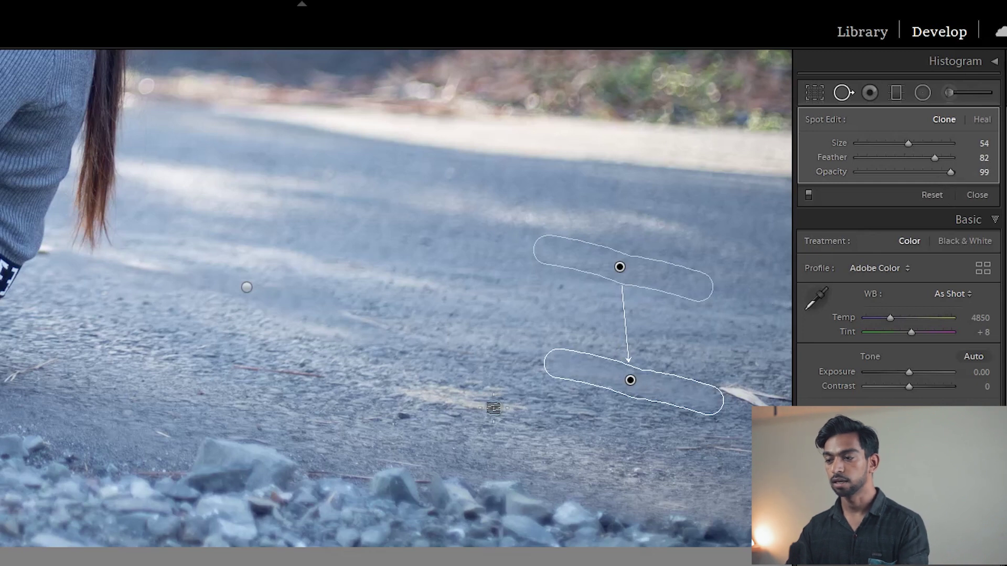
pyautogui.moveTo(768, 405)
pyautogui.mouseDown()
pyautogui.moveTo(742, 382)
pyautogui.moveTo(783, 402)
pyautogui.moveTo(727, 395)
pyautogui.mouseUp()
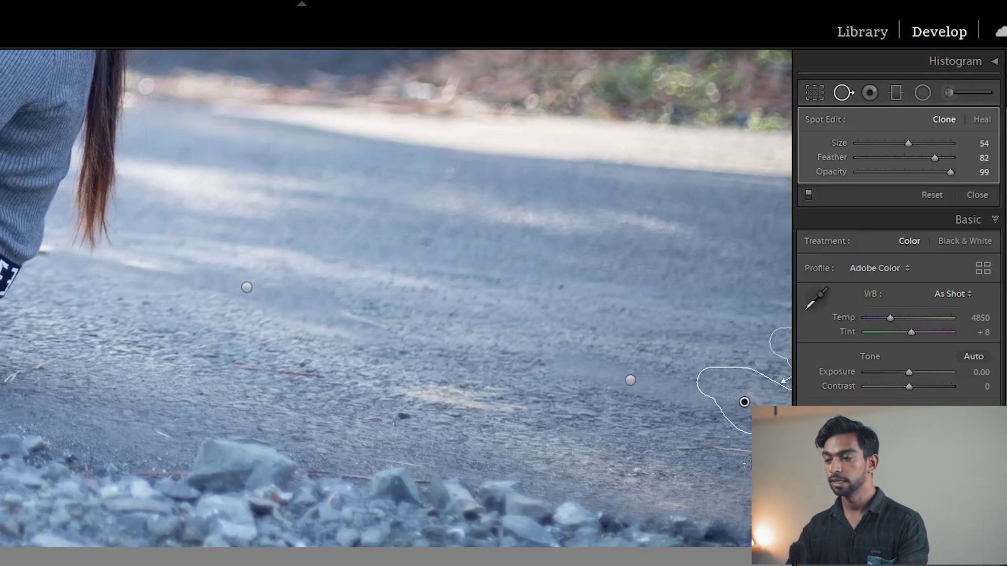
# Clone out twigs and debris at the road's right edge, near the rocks and far left, then switch to Heal.
pyautogui.moveTo(745, 462); pyautogui.dragTo(670, 454)
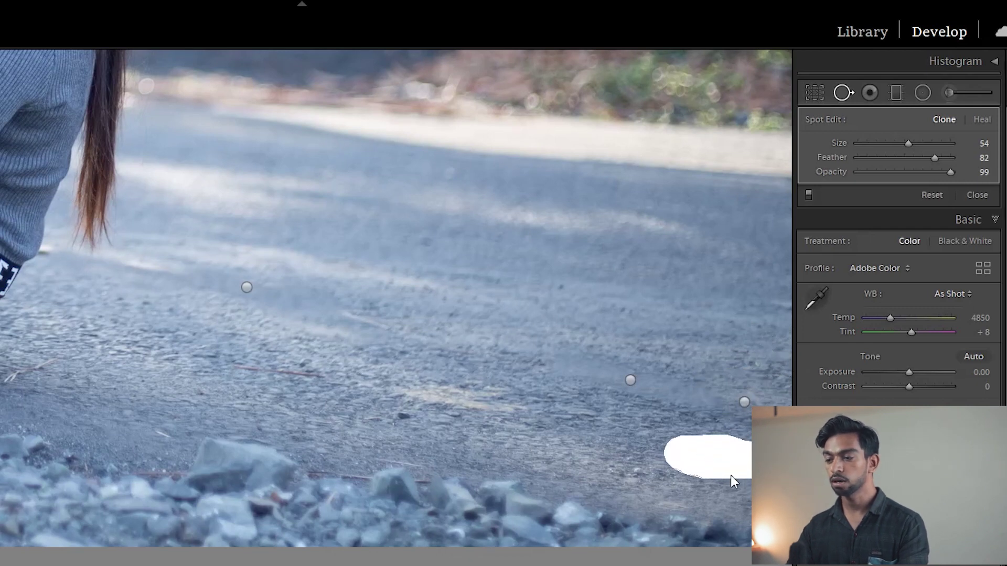
pyautogui.moveTo(732, 482); pyautogui.dragTo(733, 482)
pyautogui.moveTo(334, 375)
pyautogui.mouseDown()
pyautogui.moveTo(242, 375)
pyautogui.moveTo(242, 366)
pyautogui.moveTo(308, 383)
pyautogui.mouseUp()
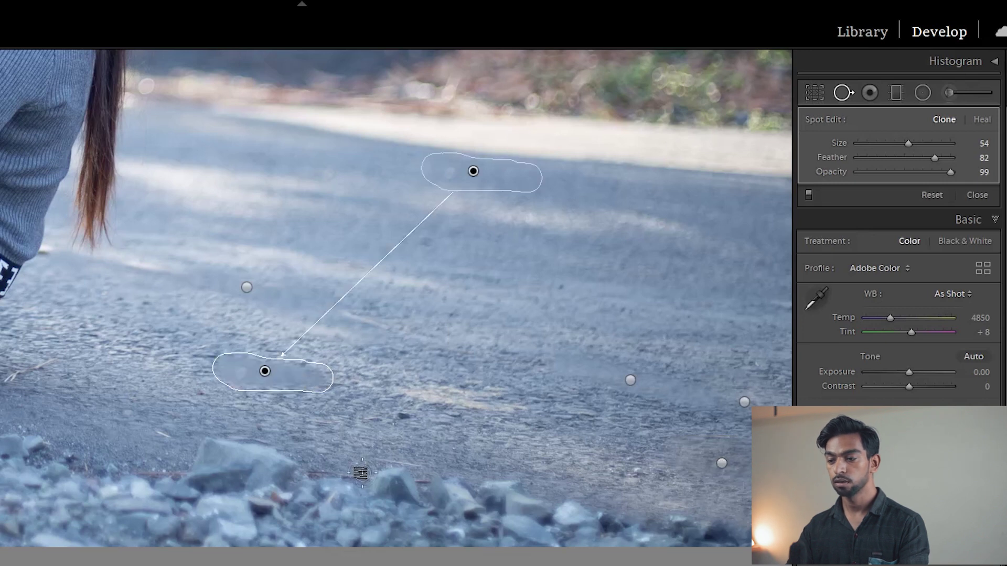
pyautogui.moveTo(359, 472); pyautogui.dragTo(315, 471)
pyautogui.moveTo(58, 352)
pyautogui.mouseDown()
pyautogui.moveTo(5, 379)
pyautogui.moveTo(23, 376)
pyautogui.mouseUp()
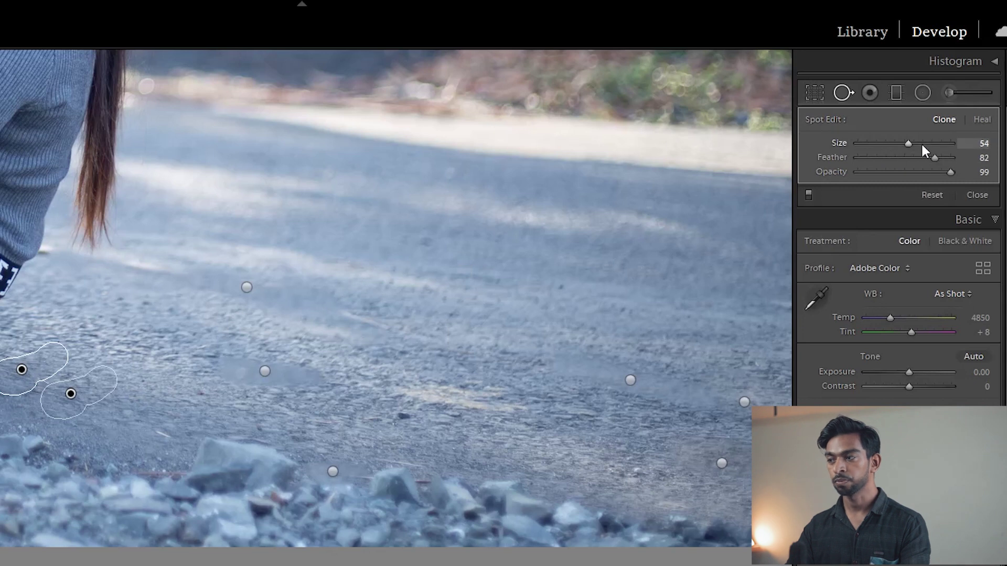
pyautogui.click(982, 120)
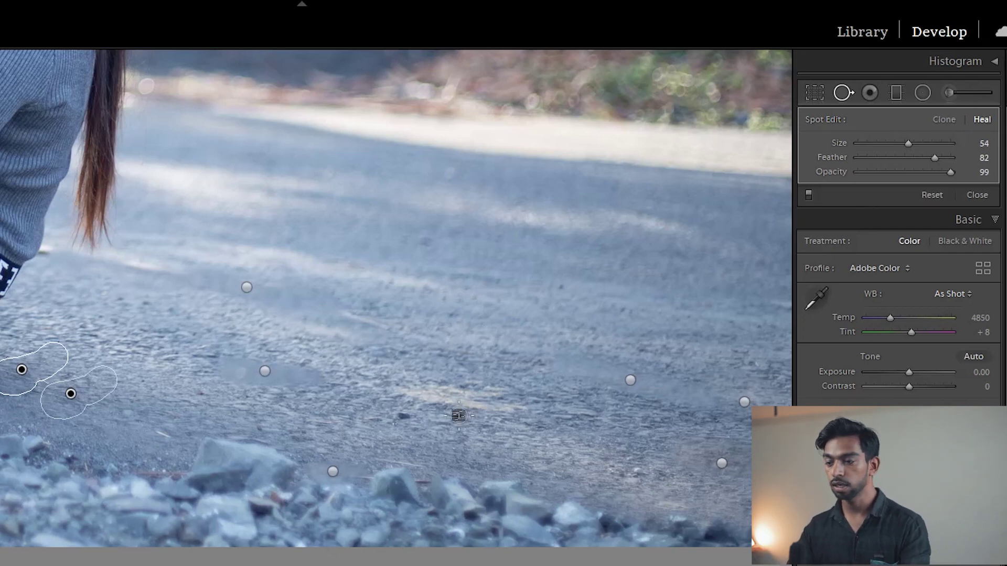
# Heal the light mid-road mark from a cleaner source at feather 58, opacity 67, and close spot removal.
pyautogui.click(402, 419)
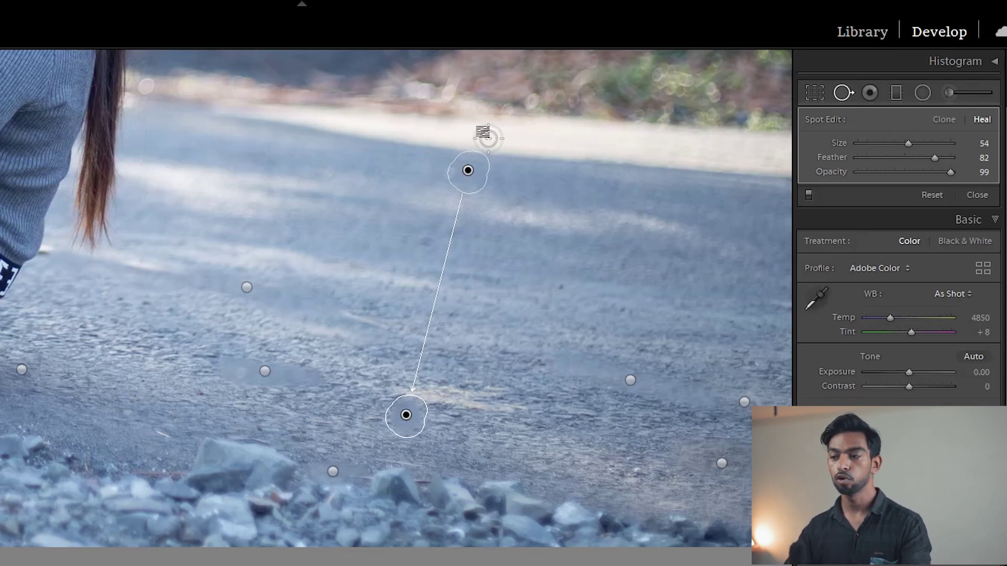
pyautogui.moveTo(468, 170)
pyautogui.mouseDown()
pyautogui.moveTo(519, 173)
pyautogui.moveTo(498, 180)
pyautogui.moveTo(567, 193)
pyautogui.mouseUp()
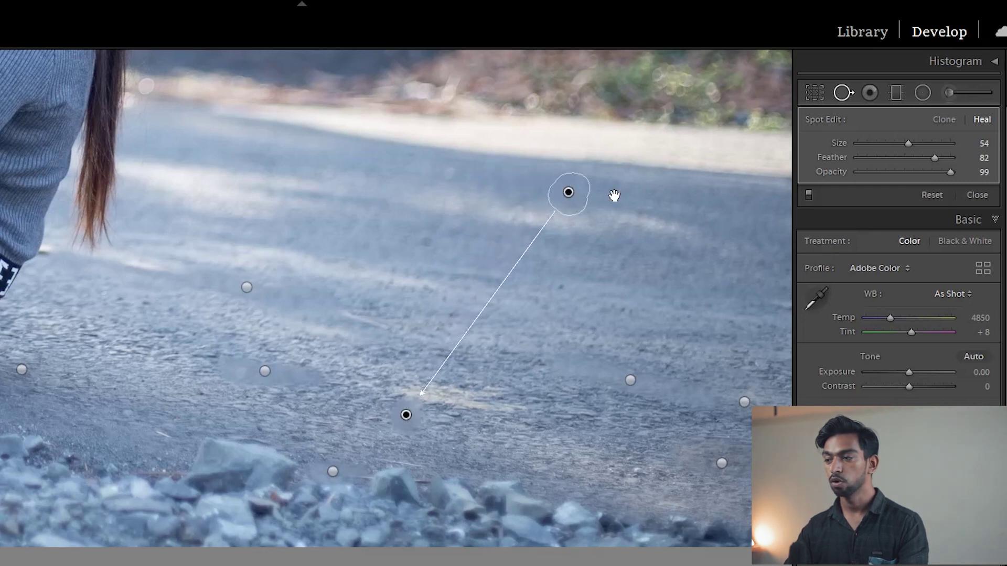
pyautogui.moveTo(927, 158); pyautogui.dragTo(887, 161)
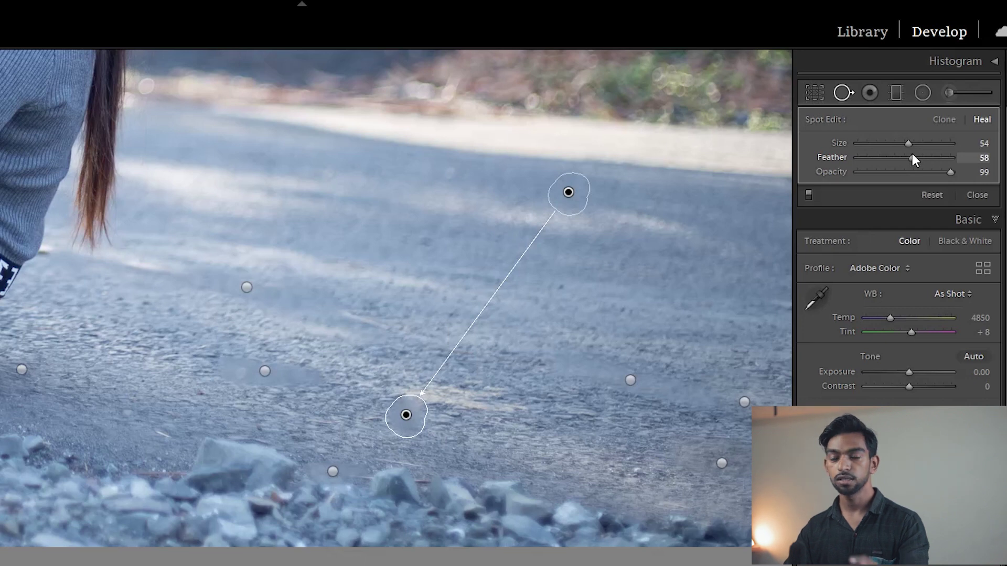
pyautogui.moveTo(950, 173); pyautogui.dragTo(919, 172)
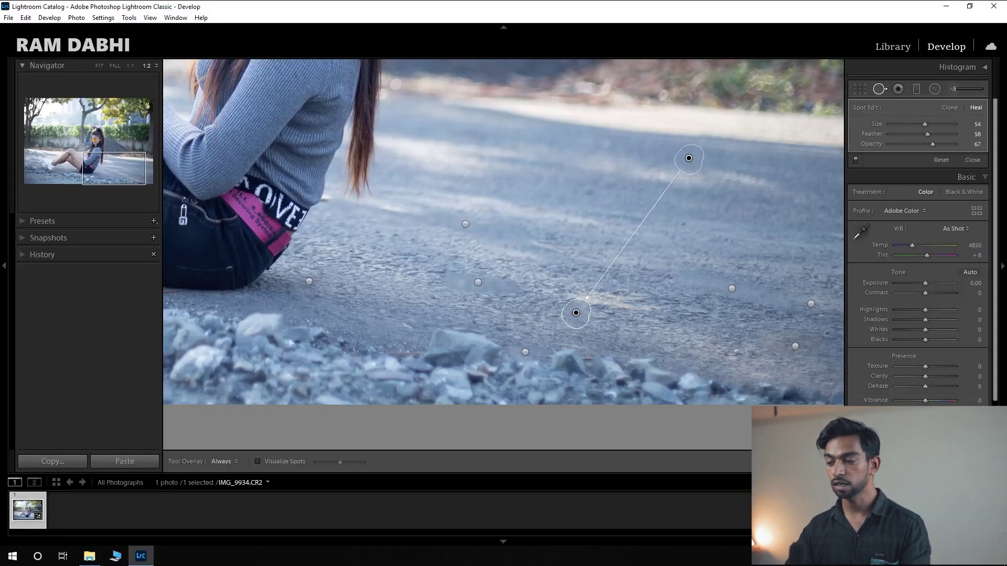
pyautogui.press('q')
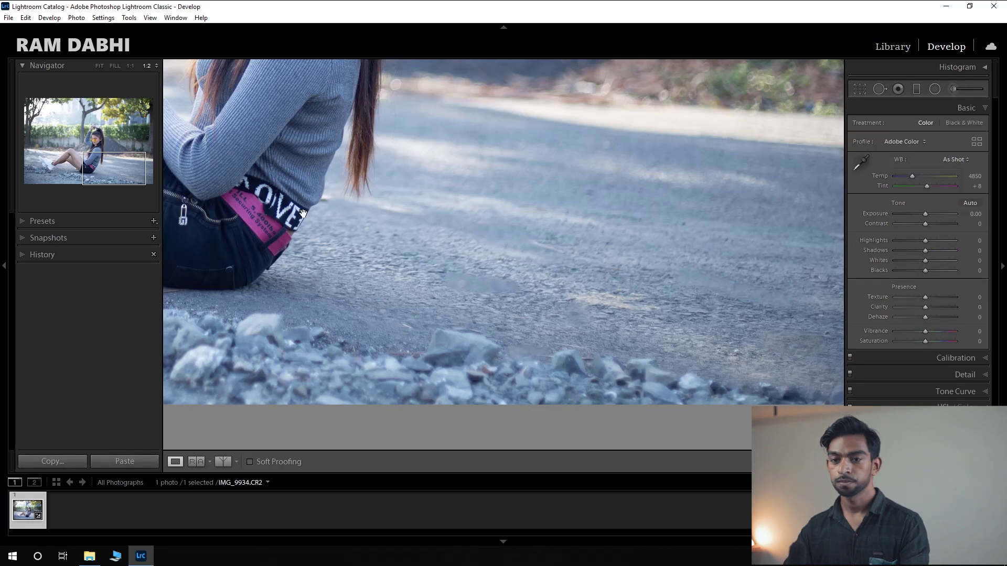
# Fit the photo in view and show the Before/After side-by-side comparison.
pyautogui.click(99, 65)
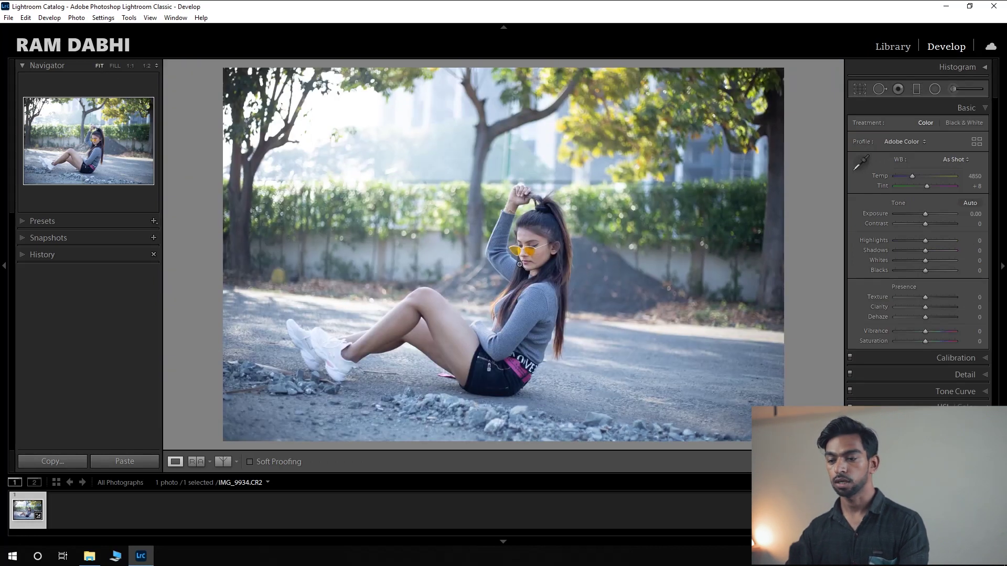
pyautogui.click(47, 237)
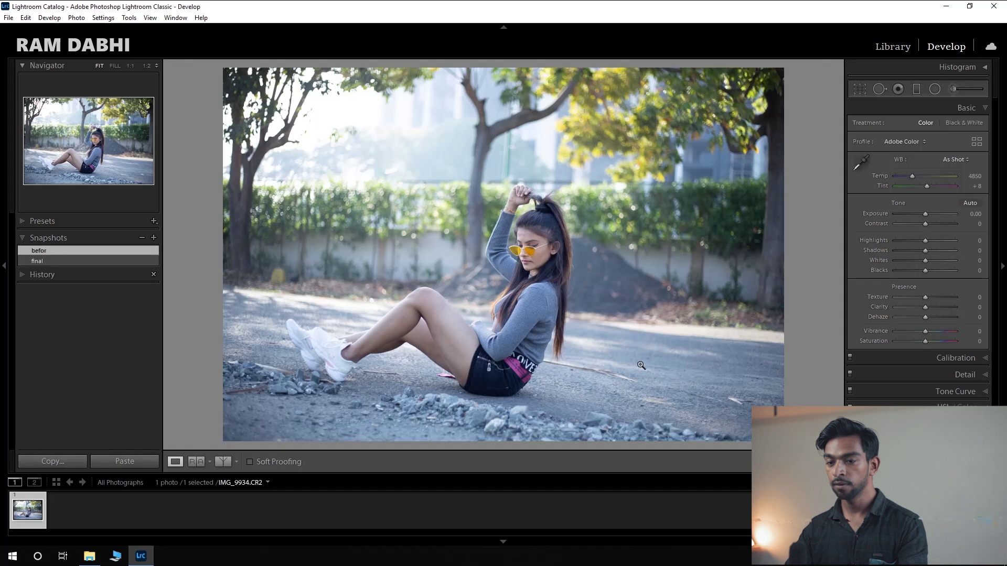
pyautogui.click(198, 461)
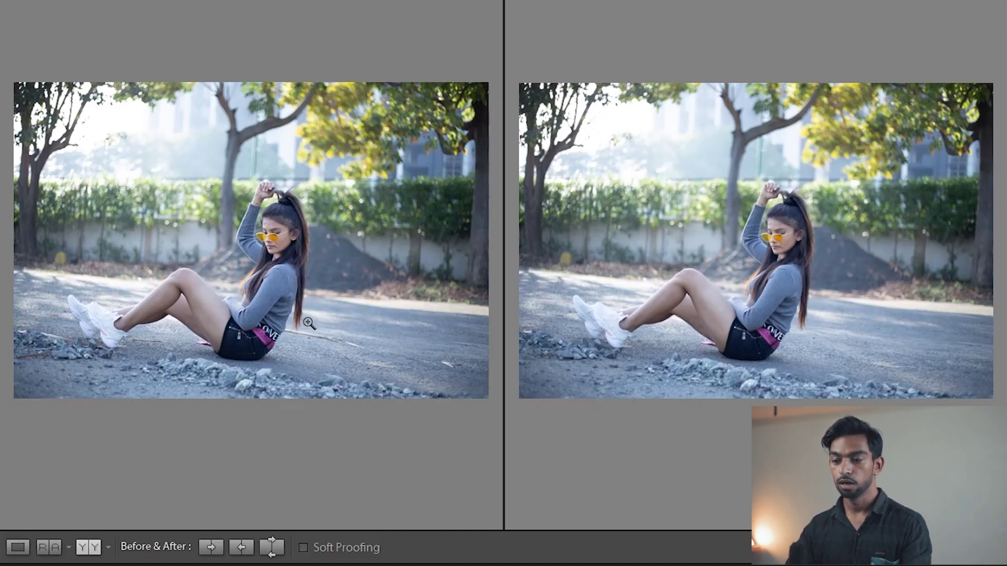
# Inspect the shorts, sneakers, rocks and legs up close in both versions, then return to a single view.
pyautogui.click(339, 340)
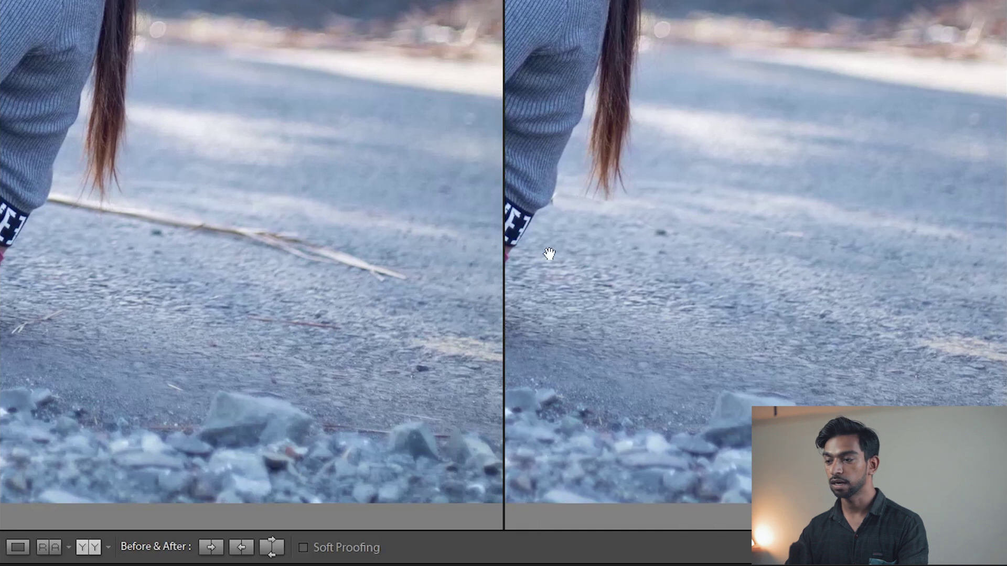
pyautogui.moveTo(348, 228); pyautogui.dragTo(644, 114)
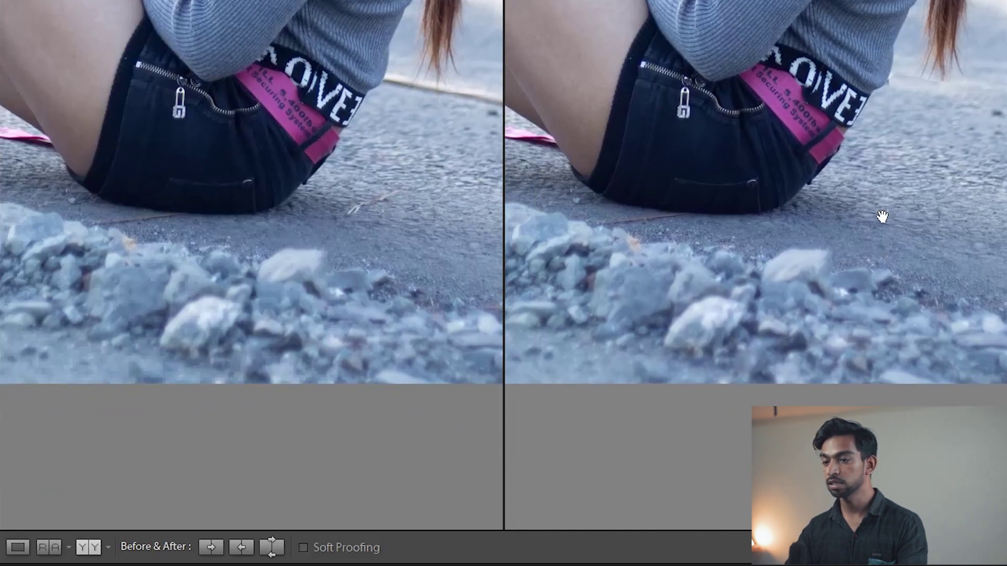
pyautogui.moveTo(311, 237); pyautogui.dragTo(809, 261)
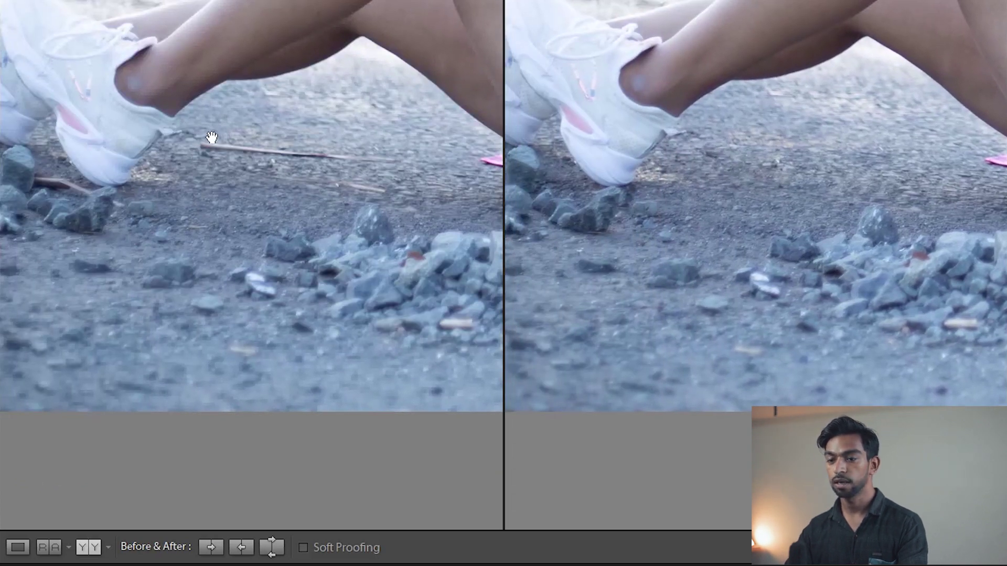
pyautogui.moveTo(211, 138); pyautogui.dragTo(796, 237)
pyautogui.moveTo(736, 111)
pyautogui.mouseDown()
pyautogui.moveTo(609, 223)
pyautogui.moveTo(580, 209)
pyautogui.moveTo(751, 176)
pyautogui.moveTo(422, 194)
pyautogui.mouseUp()
pyautogui.moveTo(926, 184)
pyautogui.mouseDown()
pyautogui.moveTo(602, 221)
pyautogui.moveTo(572, 192)
pyautogui.mouseUp()
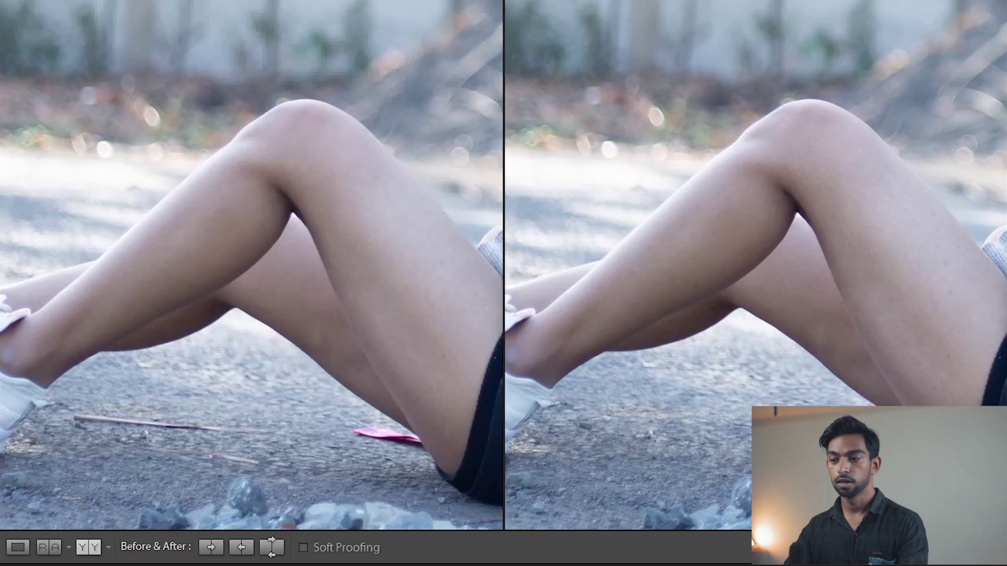
pyautogui.click(311, 354)
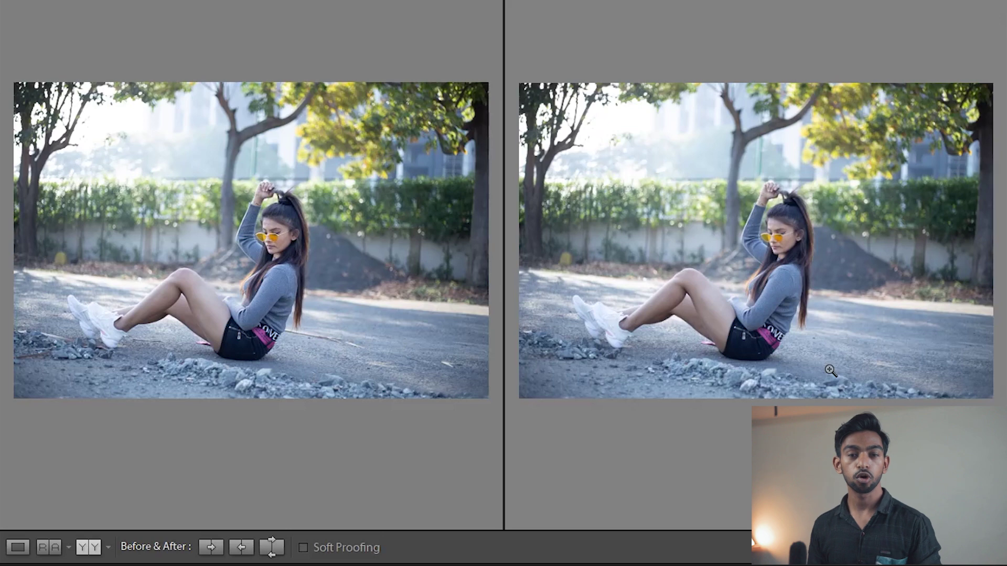
pyautogui.press('y')
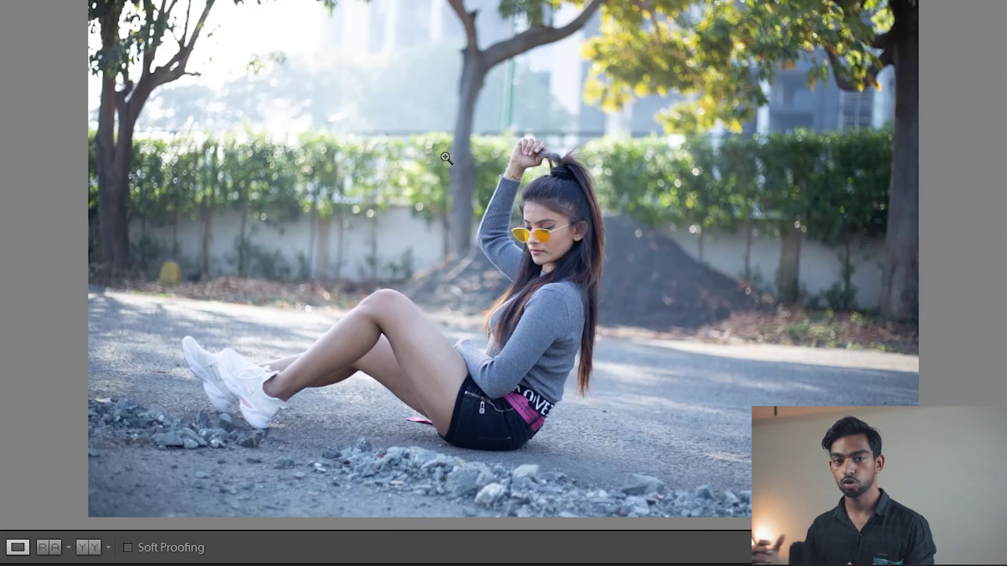
# Zoom in close on the face and start spot removal with healing feather 68.
pyautogui.click(532, 229)
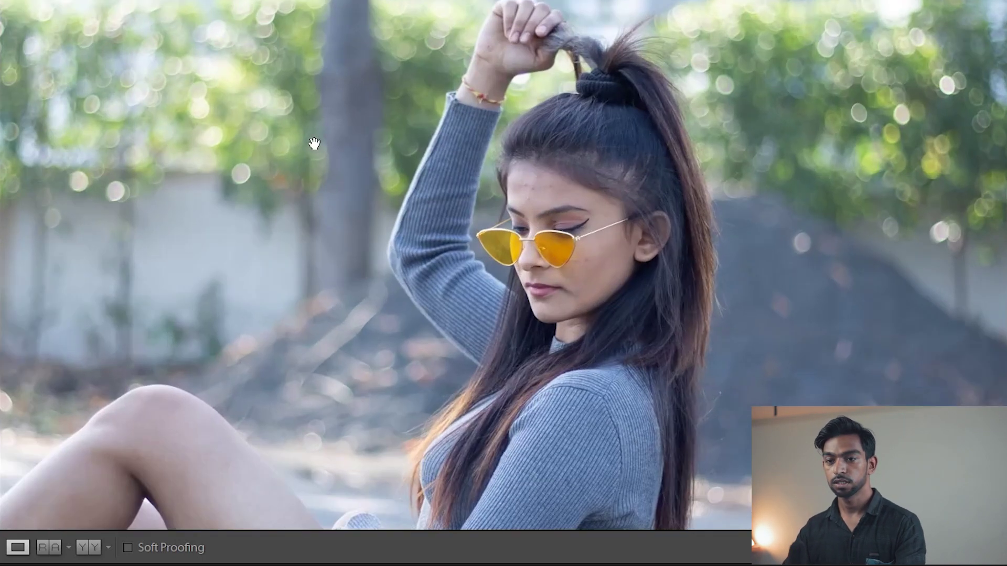
pyautogui.click(402, 130)
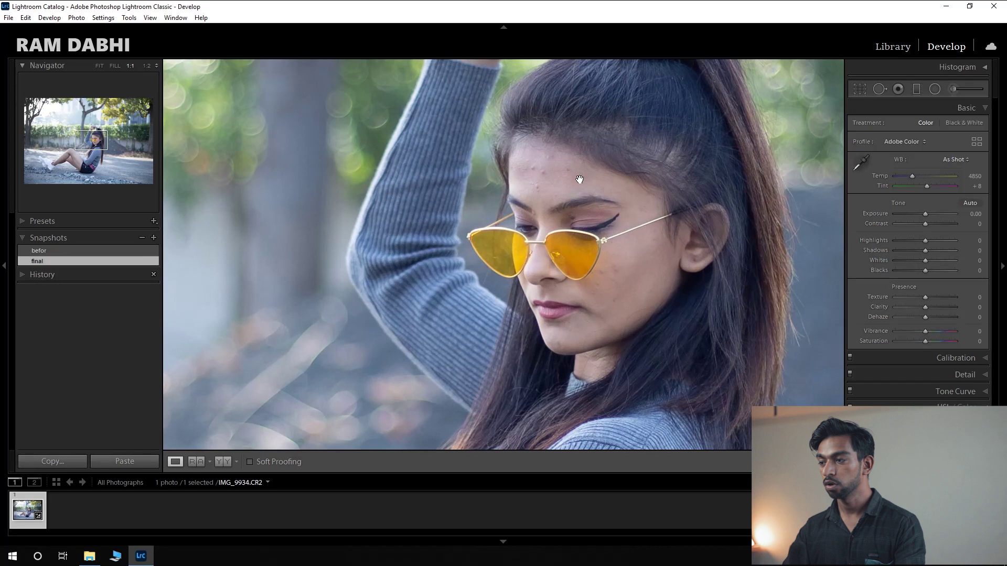
pyautogui.click(876, 90)
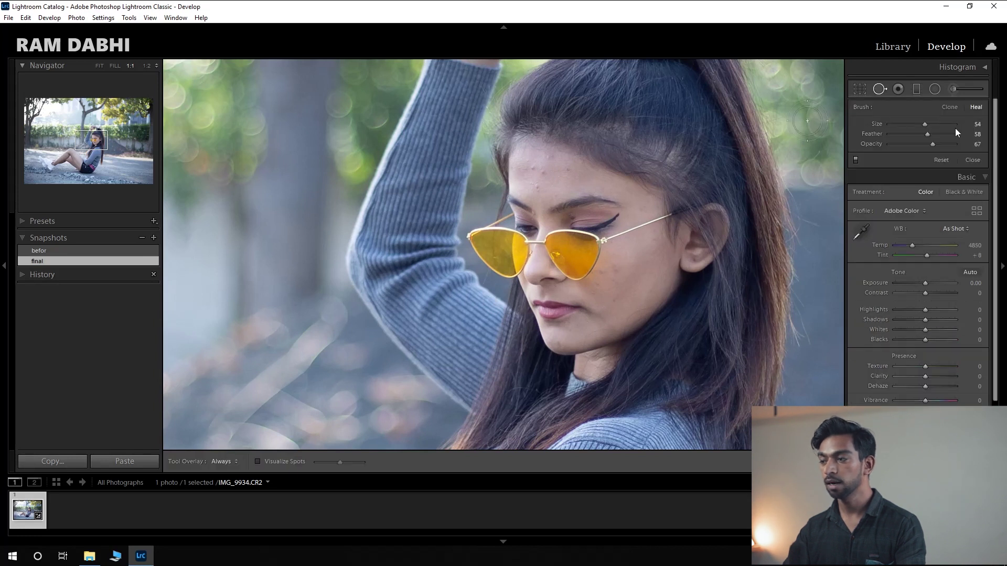
pyautogui.moveTo(924, 133)
pyautogui.mouseDown()
pyautogui.moveTo(932, 133)
pyautogui.moveTo(899, 126)
pyautogui.mouseUp()
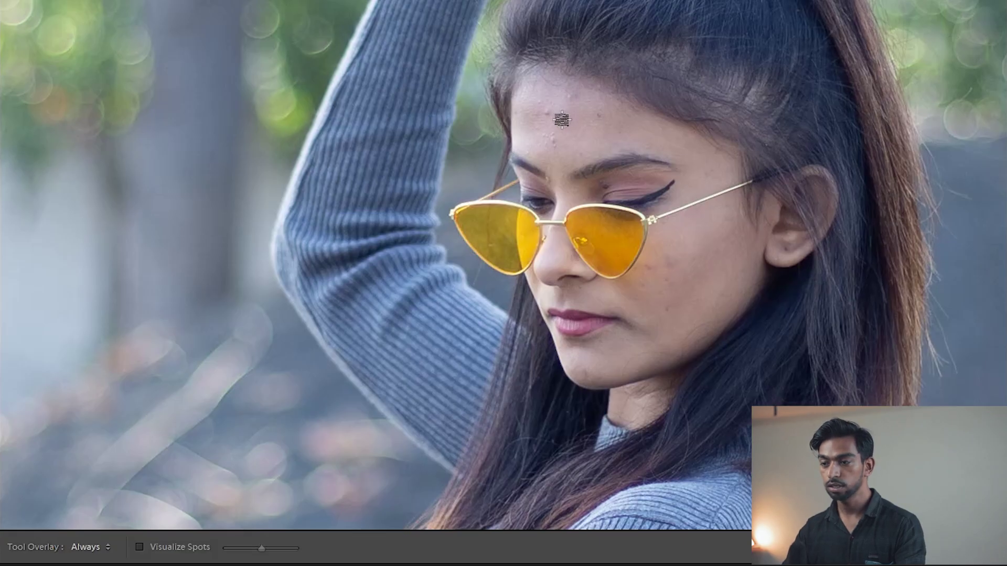
# Heal the forehead and brow blemishes, resampling one spot from clean forehead skin.
pyautogui.click(560, 100)
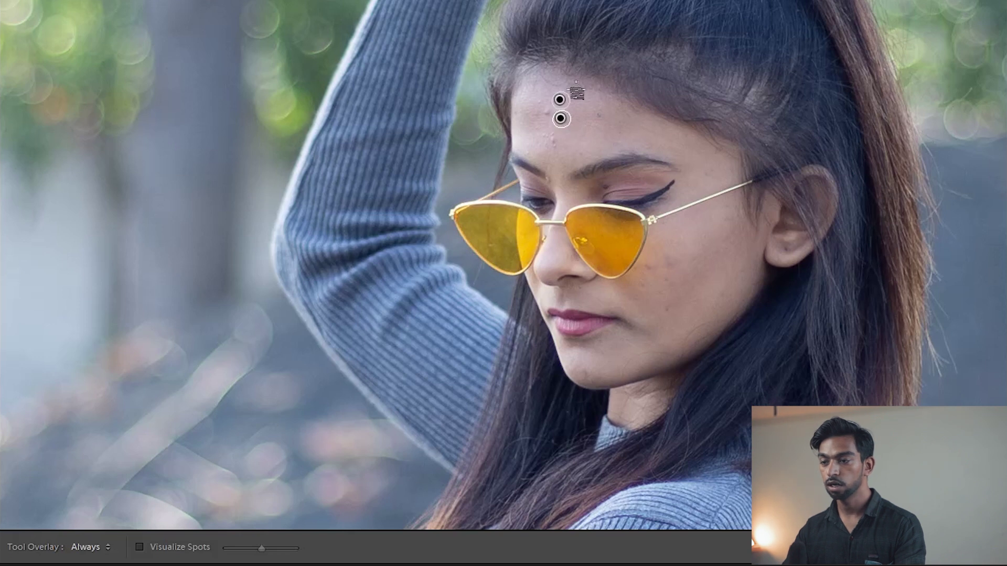
pyautogui.click(599, 117)
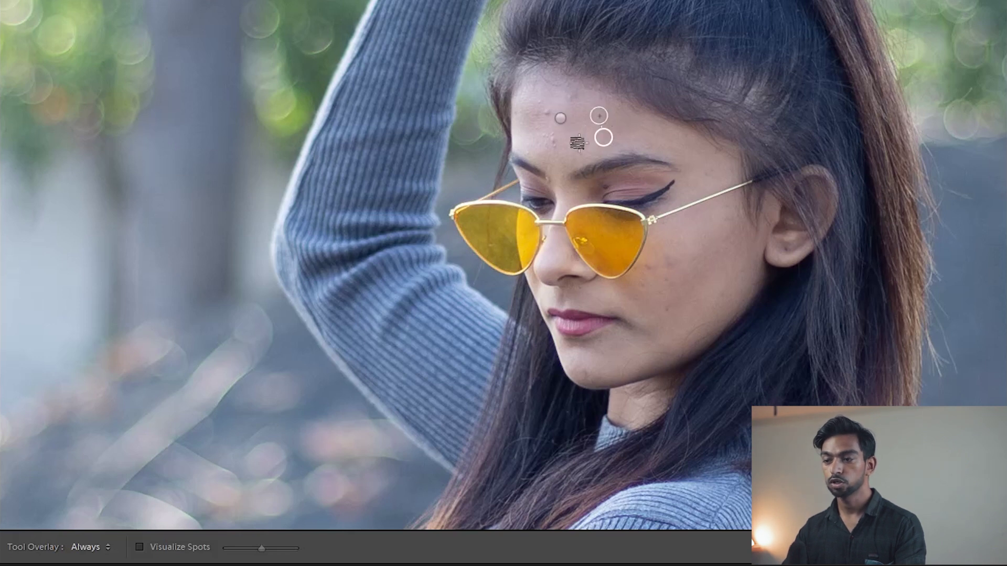
pyautogui.click(546, 112)
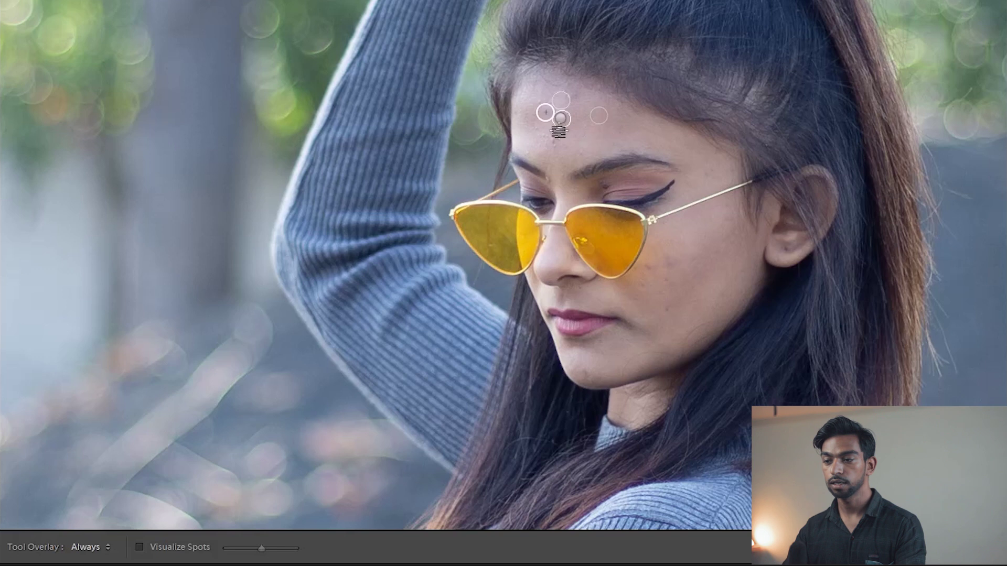
pyautogui.click(561, 119)
pyautogui.click(551, 139)
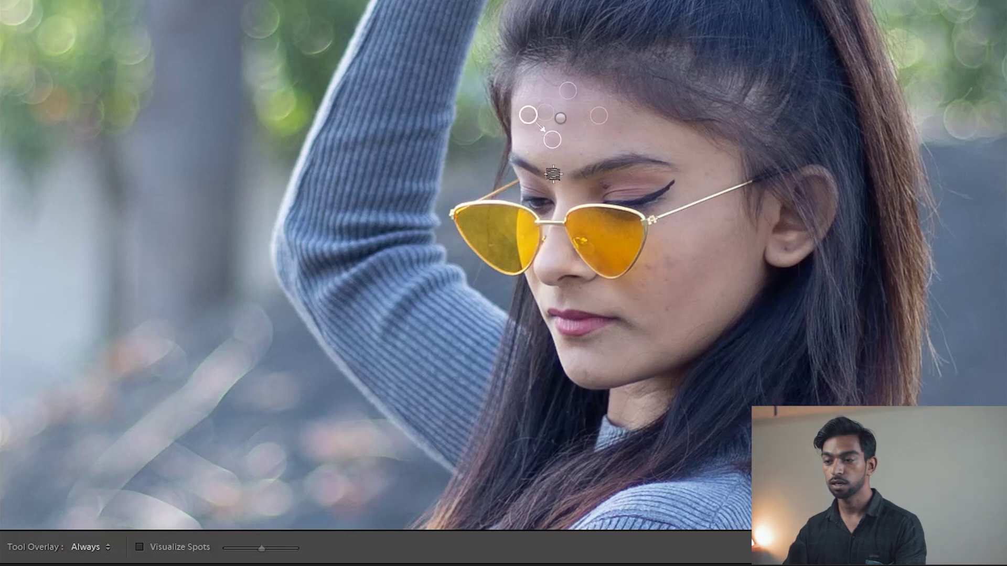
pyautogui.click(574, 156)
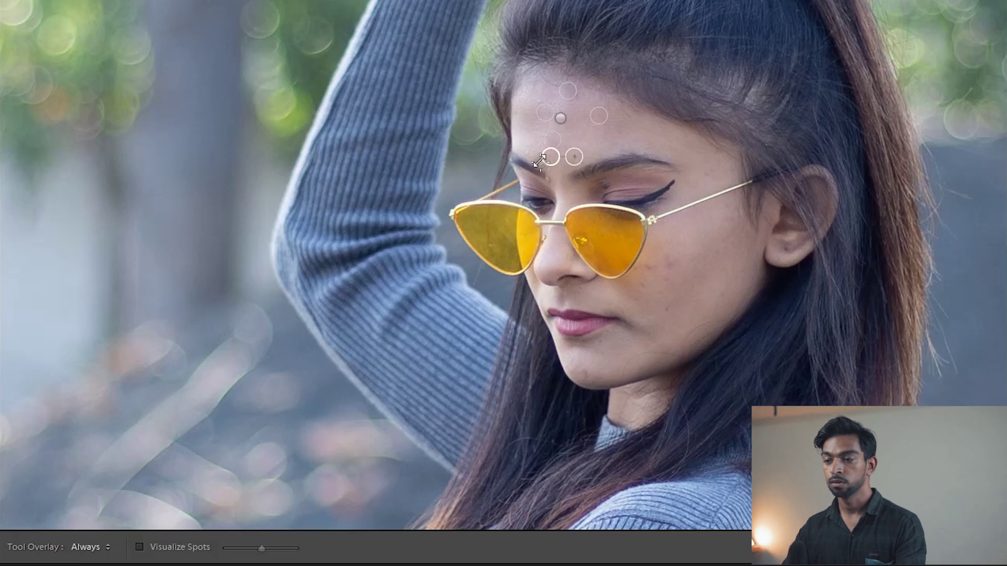
pyautogui.click(522, 151)
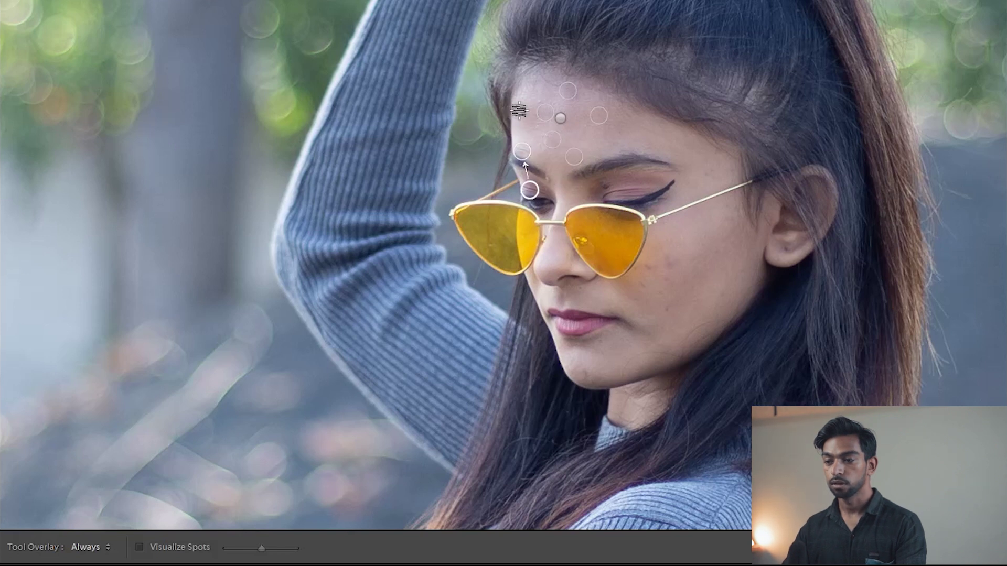
pyautogui.press('/')
pyautogui.press('/')
pyautogui.moveTo(531, 190); pyautogui.dragTo(531, 134)
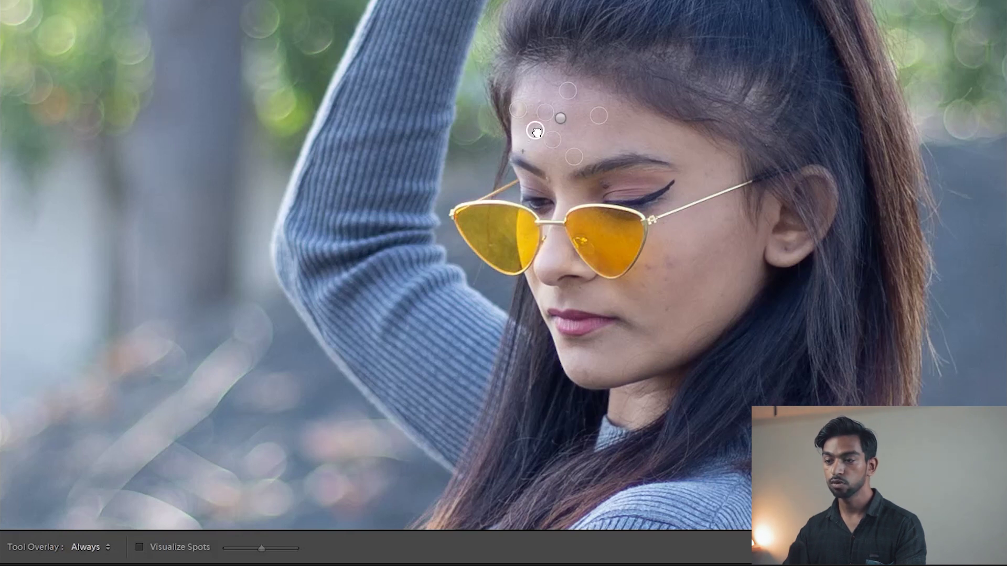
# Heal blemishes on the temple, cheek, near the glasses, eyelid and chin.
pyautogui.moveTo(706, 173); pyautogui.dragTo(712, 172)
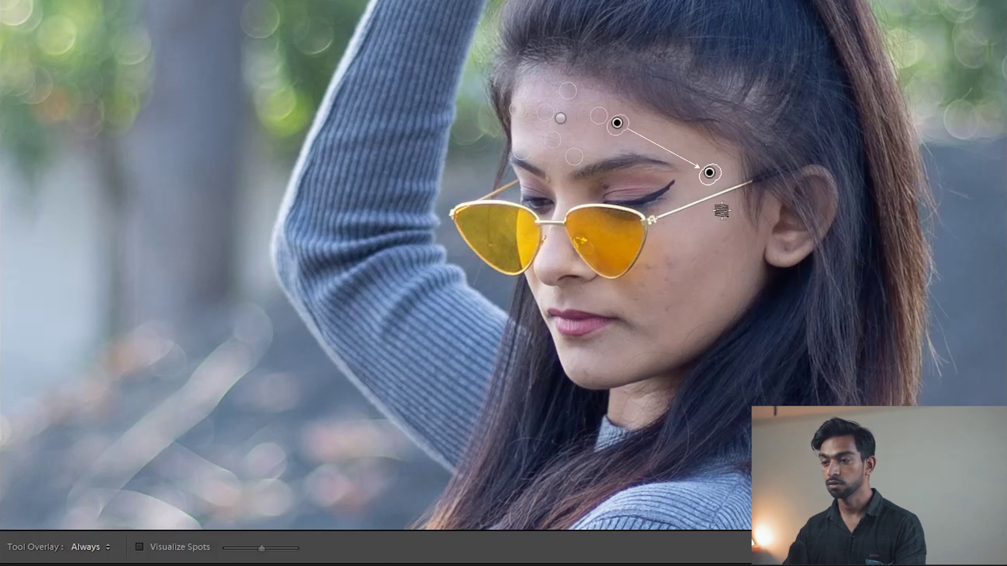
pyautogui.moveTo(619, 124); pyautogui.dragTo(691, 149)
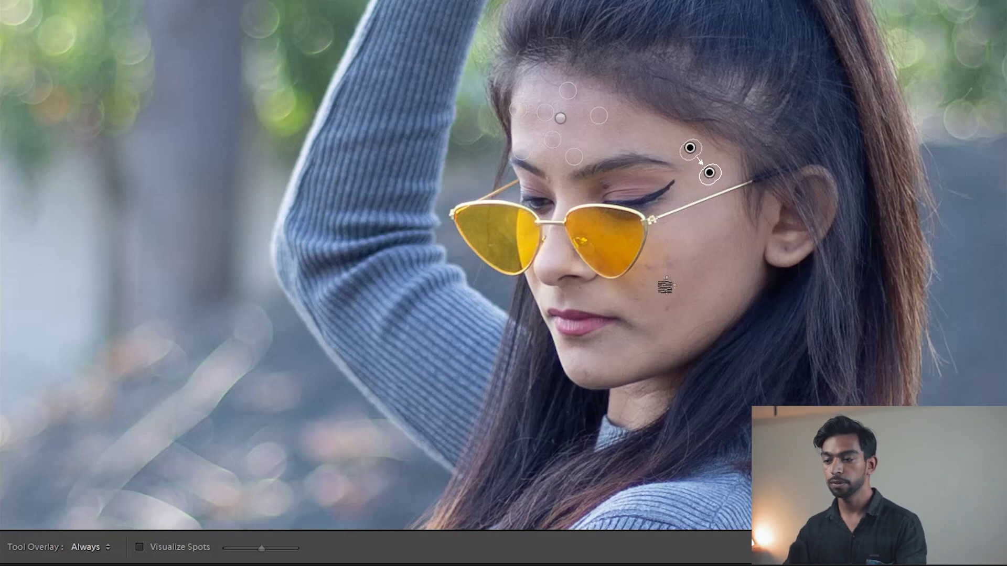
pyautogui.click(666, 255)
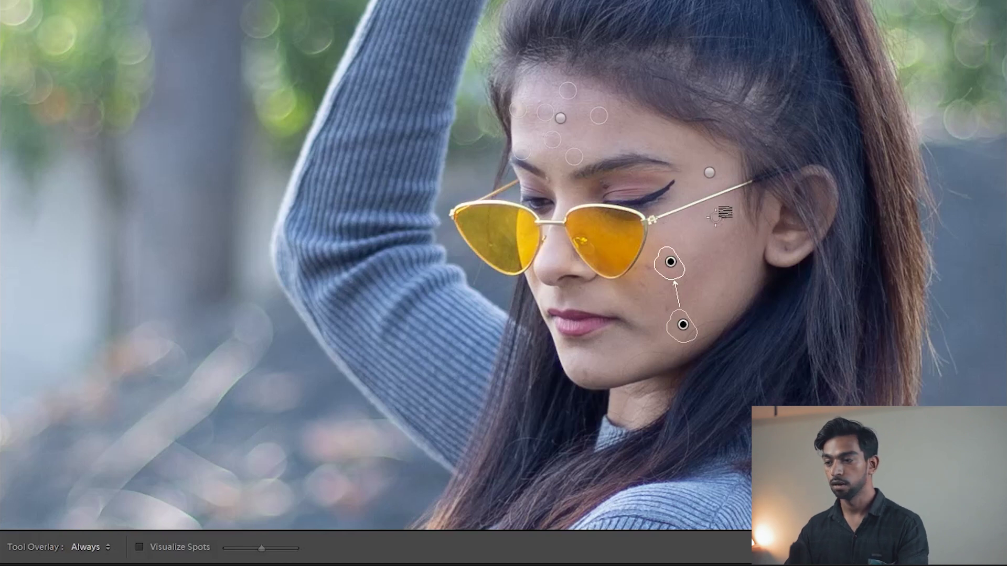
pyautogui.moveTo(726, 215); pyautogui.dragTo(726, 226)
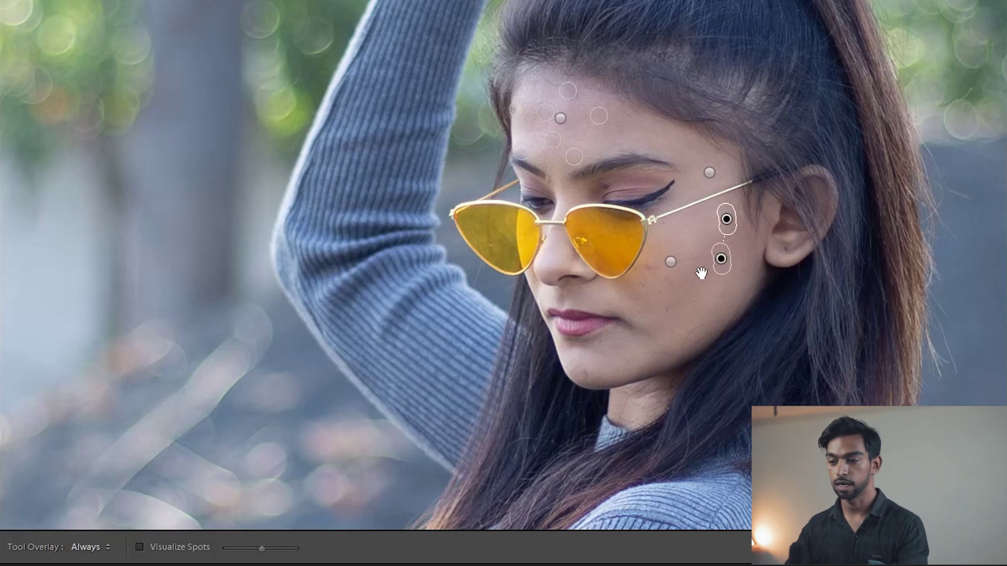
pyautogui.moveTo(647, 266); pyautogui.dragTo(652, 265)
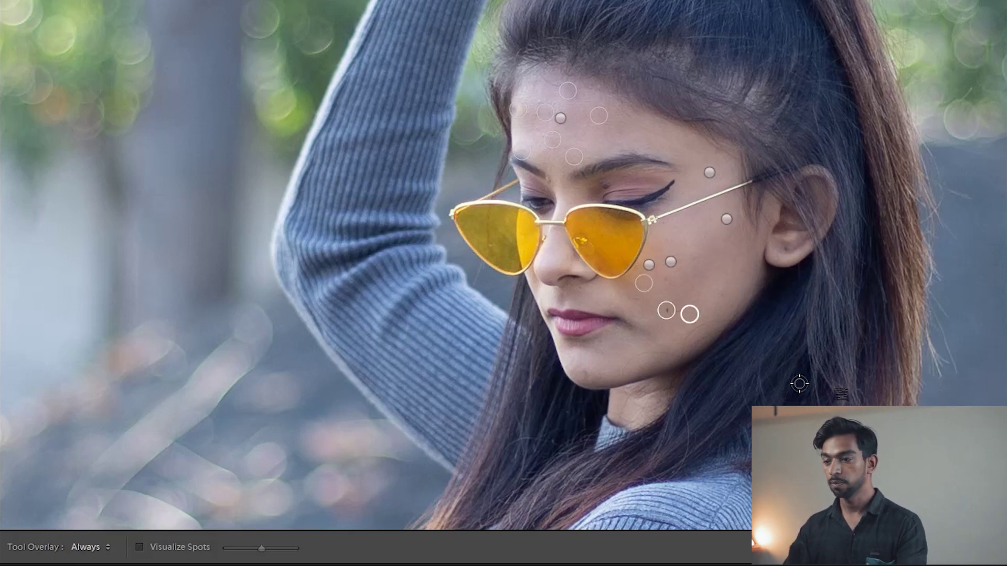
pyautogui.click(603, 187)
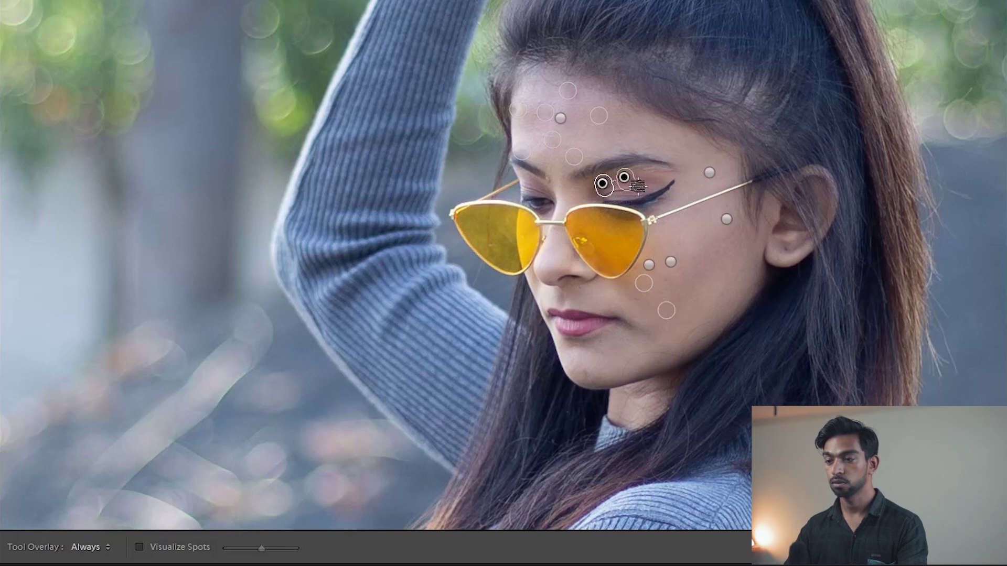
pyautogui.click(583, 371)
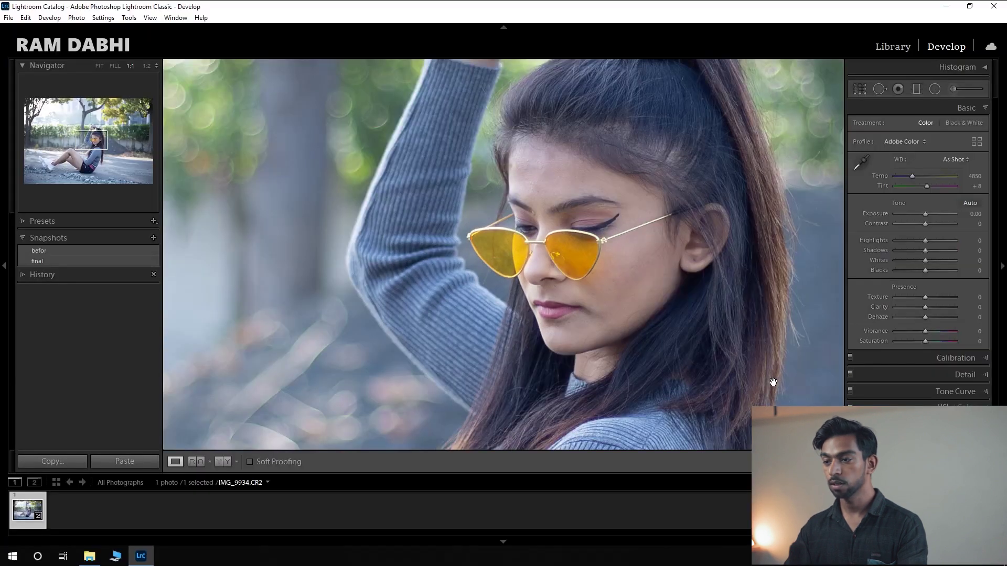
# Compare the healed face with the original side by side, then return to the single fitted photo.
pyautogui.click(222, 462)
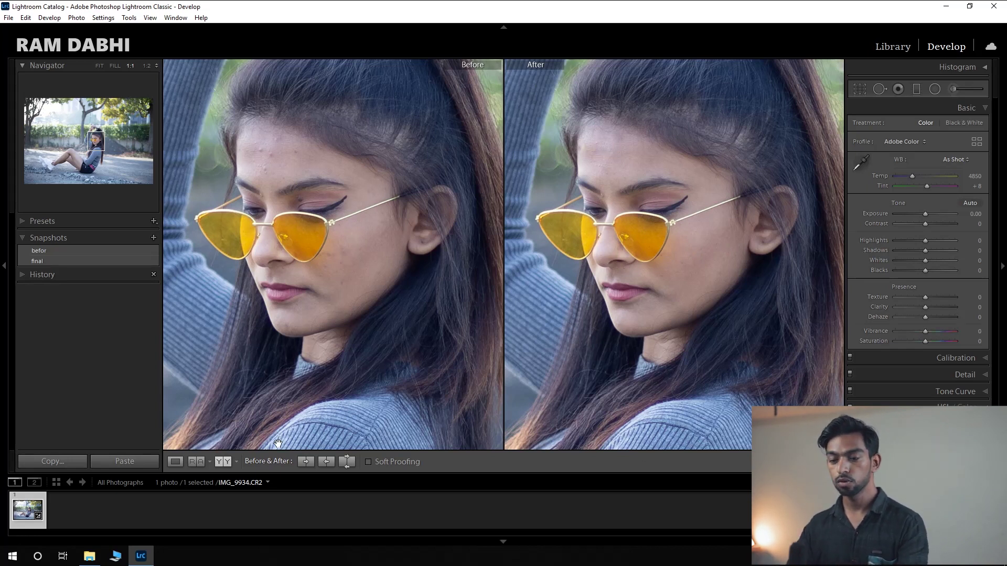
pyautogui.click(175, 461)
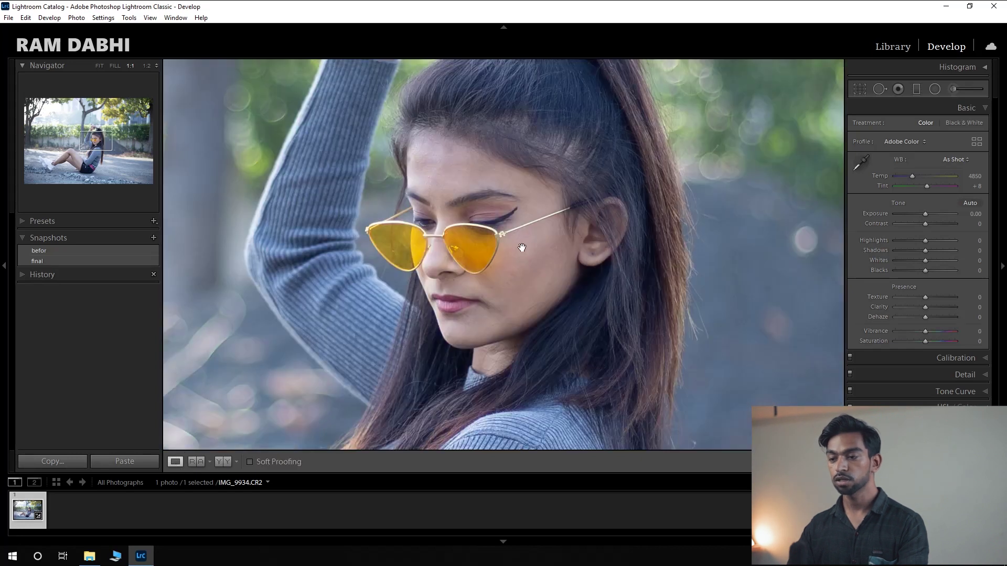
pyautogui.click(522, 248)
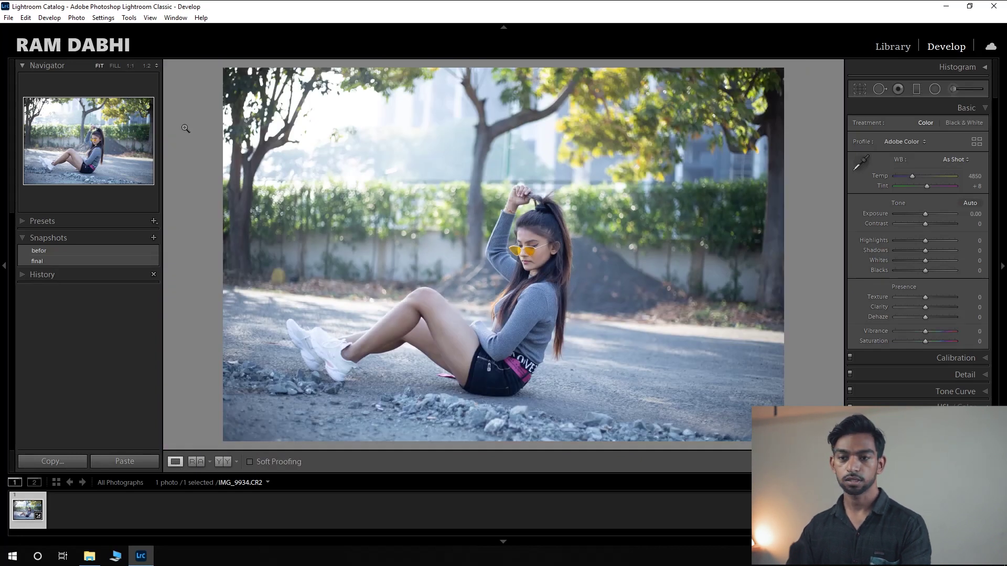
pyautogui.click(8, 18)
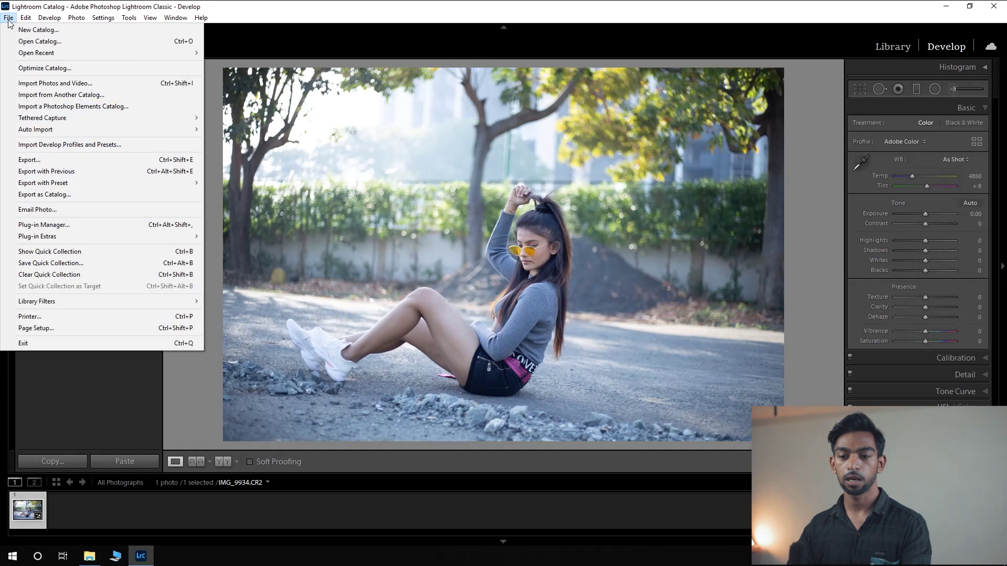
pyautogui.click(29, 160)
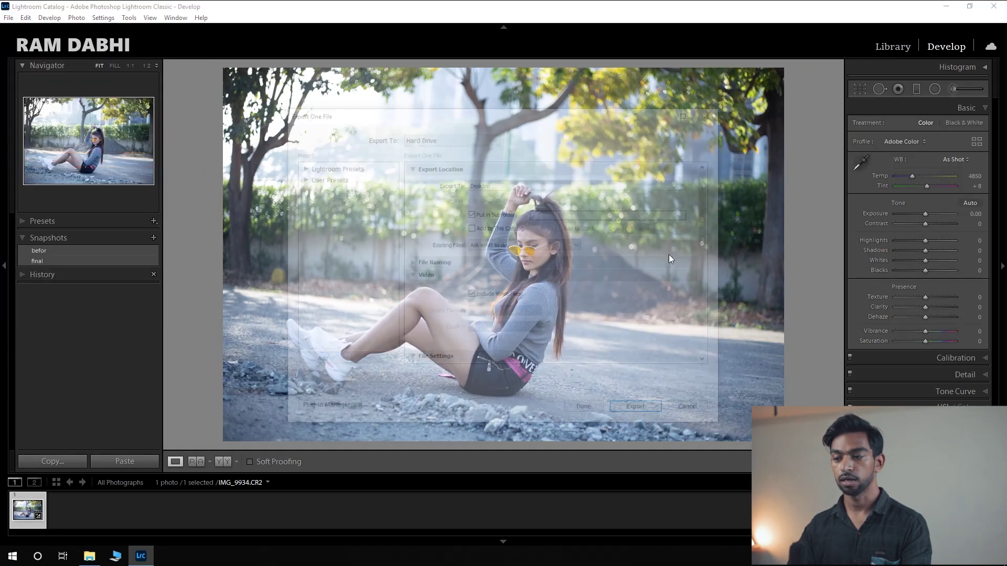
pyautogui.click(705, 116)
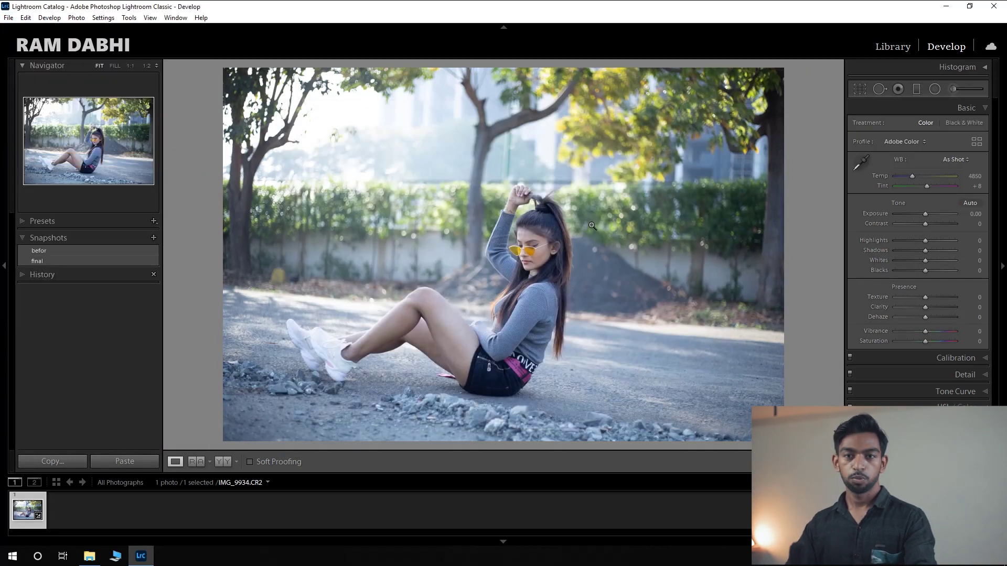